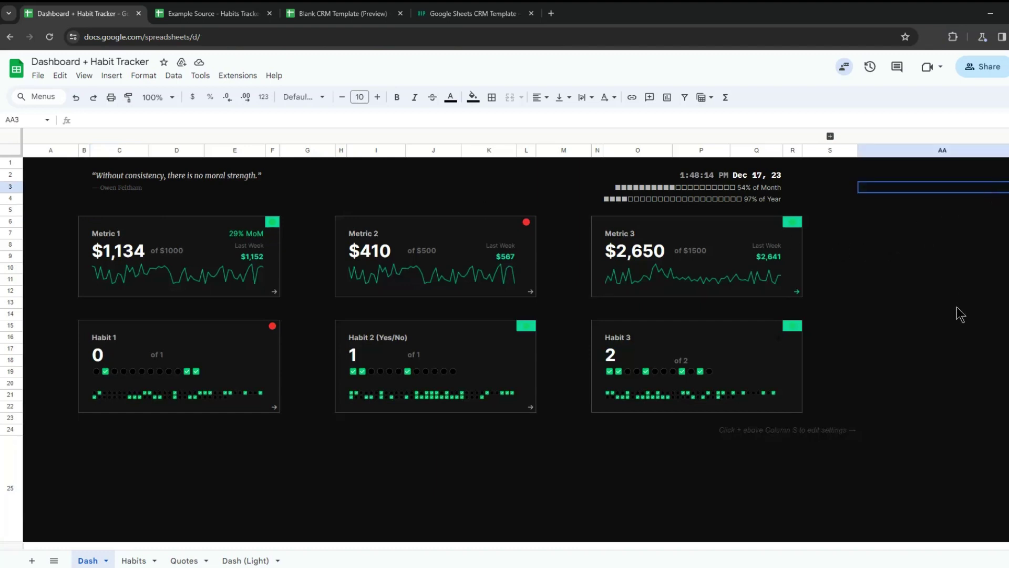
# - Read the settings hint, preview the Dash (Light) theme, then return to the dark Dash sheet
pyautogui.click(822, 431)
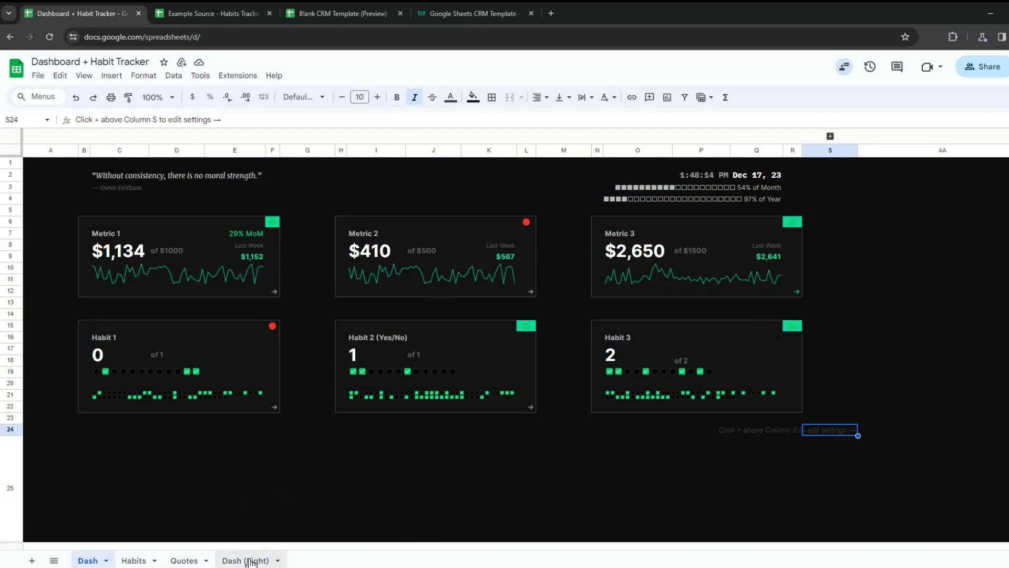
pyautogui.click(251, 560)
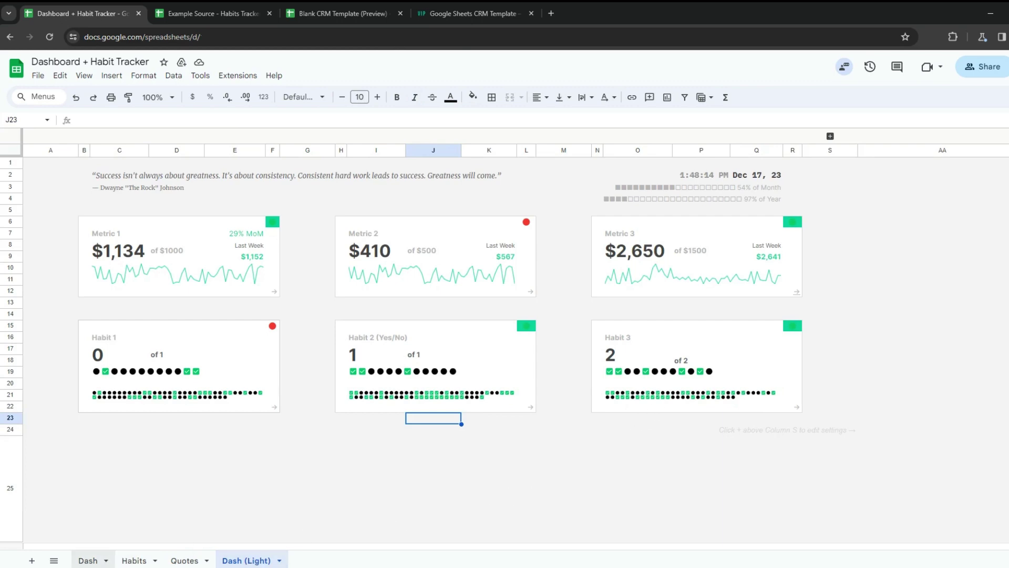
pyautogui.click(88, 560)
pyautogui.click(829, 136)
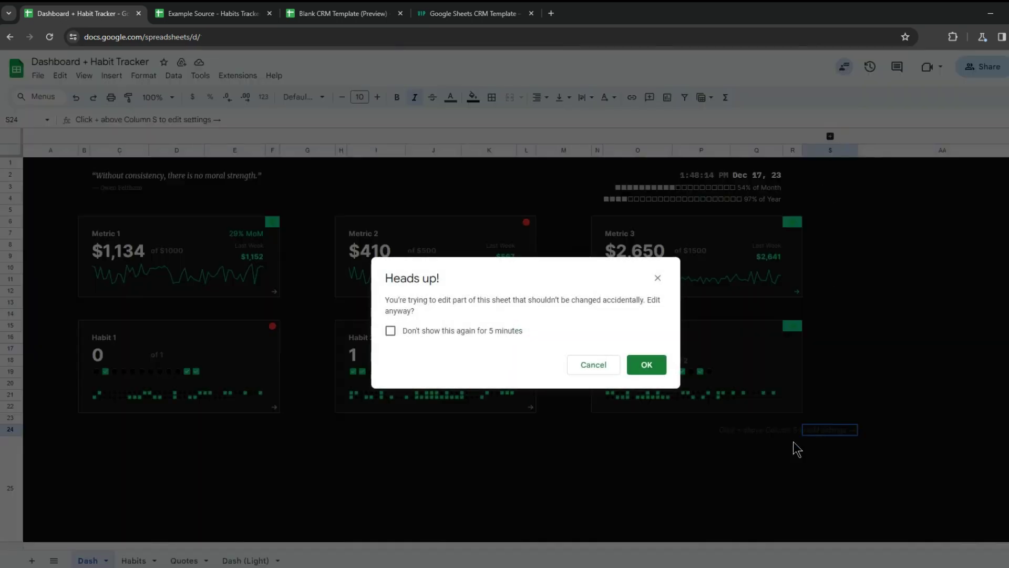
pyautogui.click(647, 365)
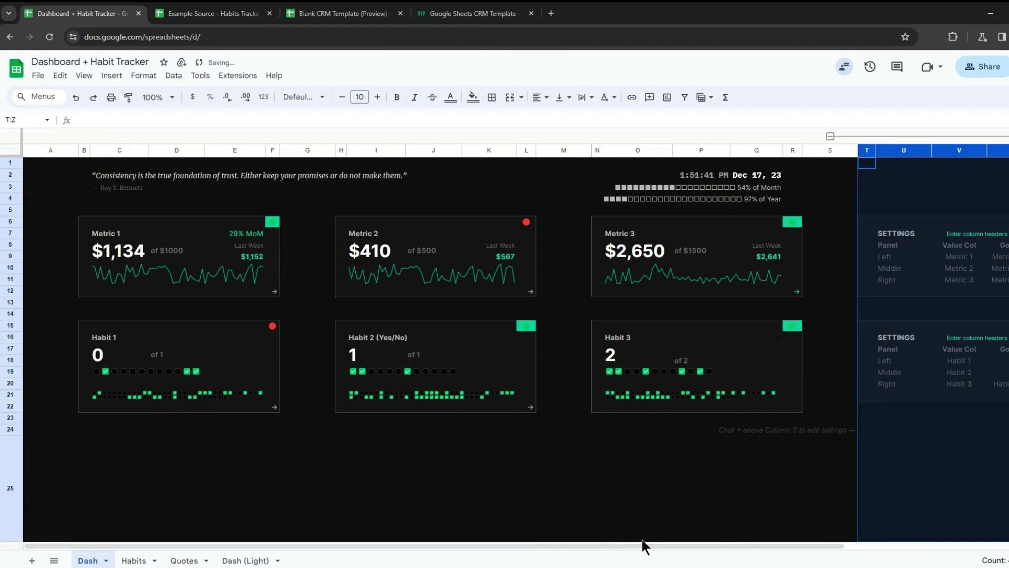
pyautogui.moveTo(641, 545); pyautogui.dragTo(780, 544)
pyautogui.click(771, 407)
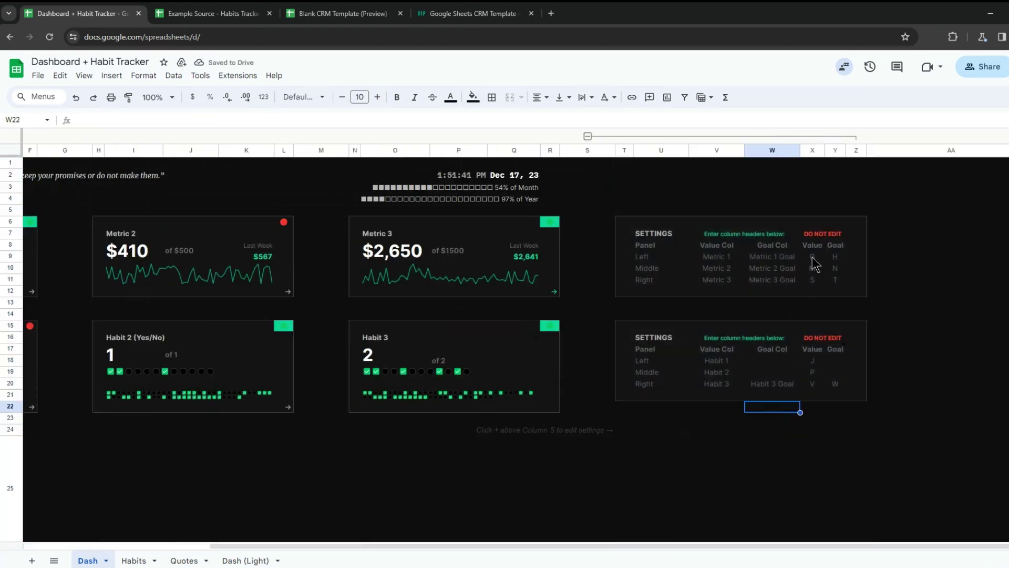
pyautogui.moveTo(814, 257); pyautogui.dragTo(836, 279)
pyautogui.moveTo(716, 256); pyautogui.dragTo(778, 289)
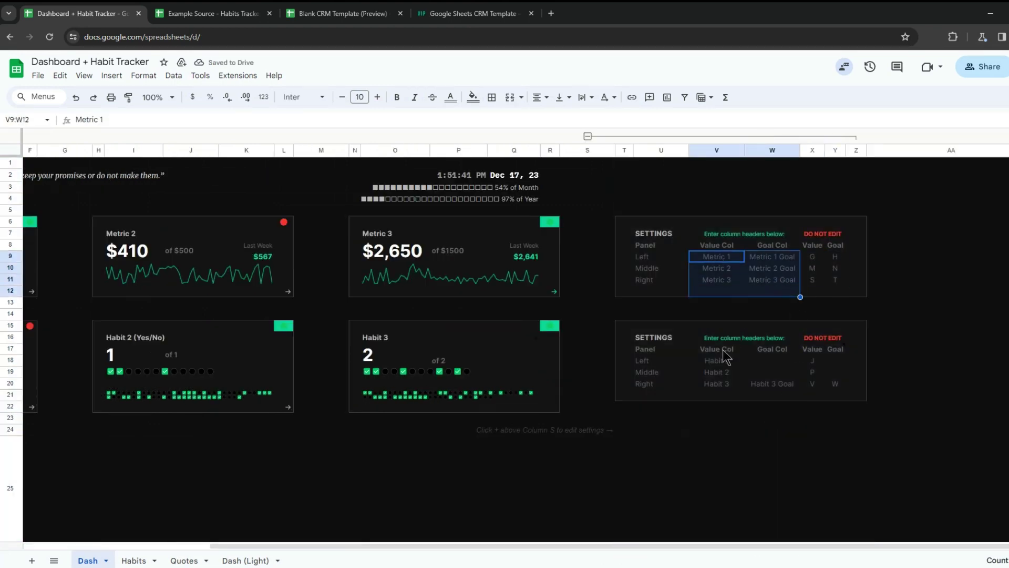
pyautogui.click(715, 383)
pyautogui.write('Hab')
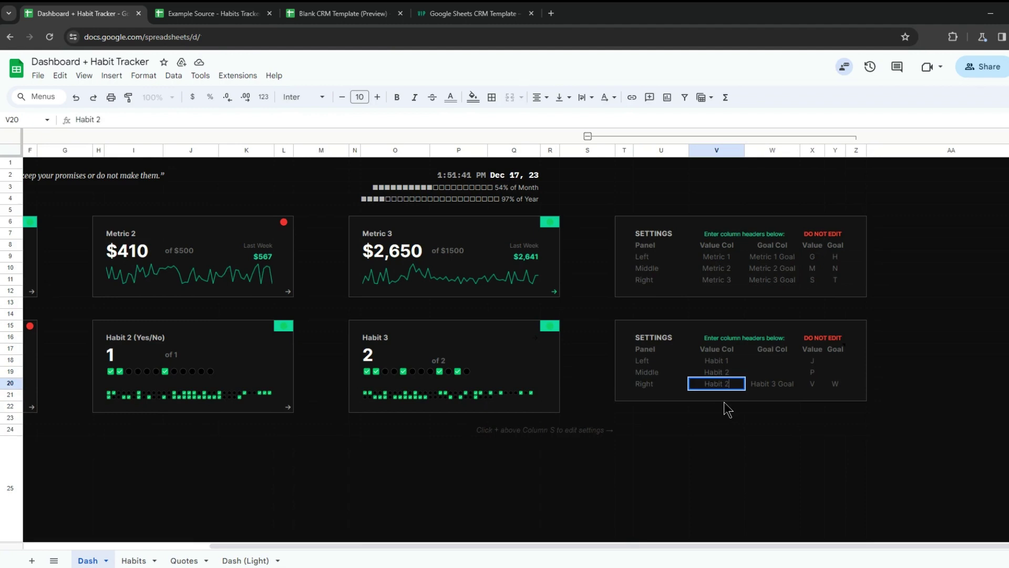
pyautogui.press('Return')
pyautogui.click(370, 341)
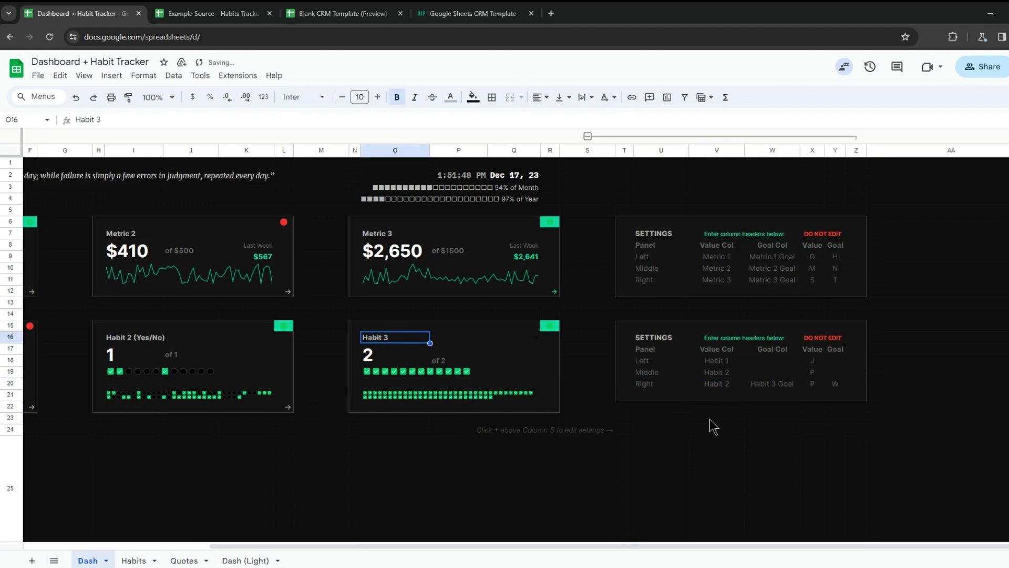
pyautogui.click(713, 441)
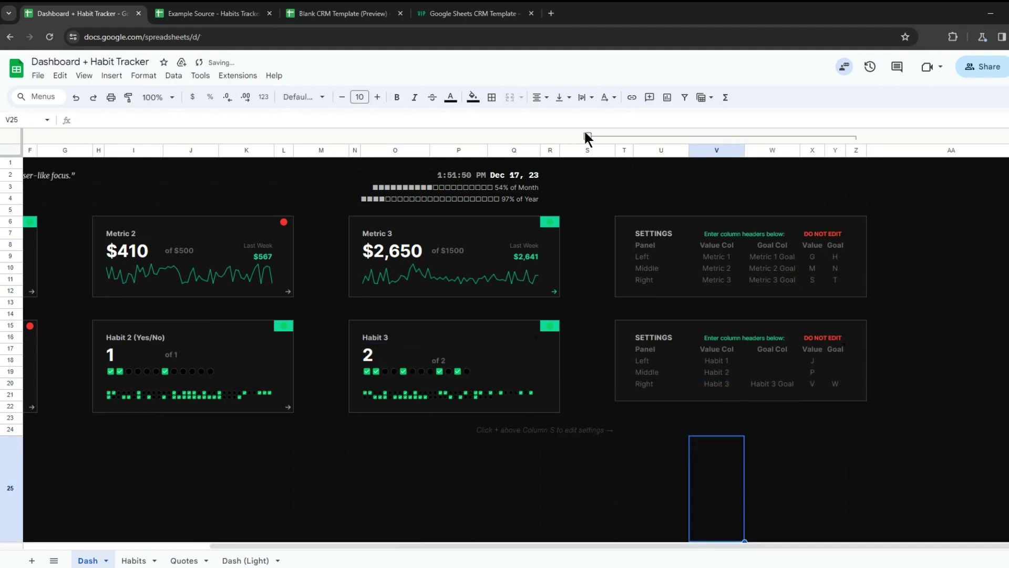
pyautogui.press('Delete')
# - Hide the settings columns again and browse the quote list on the Quotes sheet
pyautogui.click(644, 364)
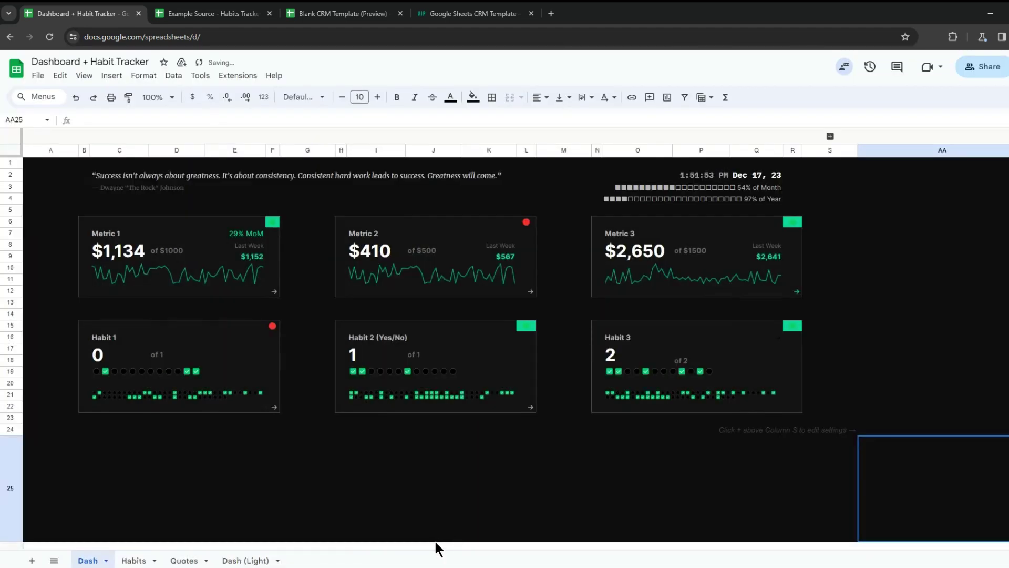
pyautogui.click(134, 560)
pyautogui.click(183, 560)
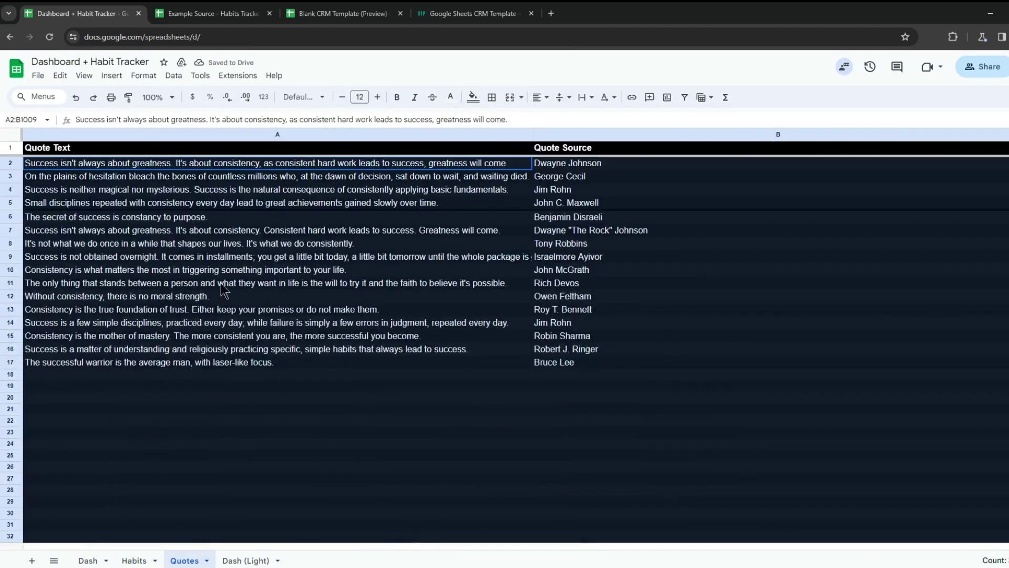
pyautogui.click(234, 215)
pyautogui.click(373, 362)
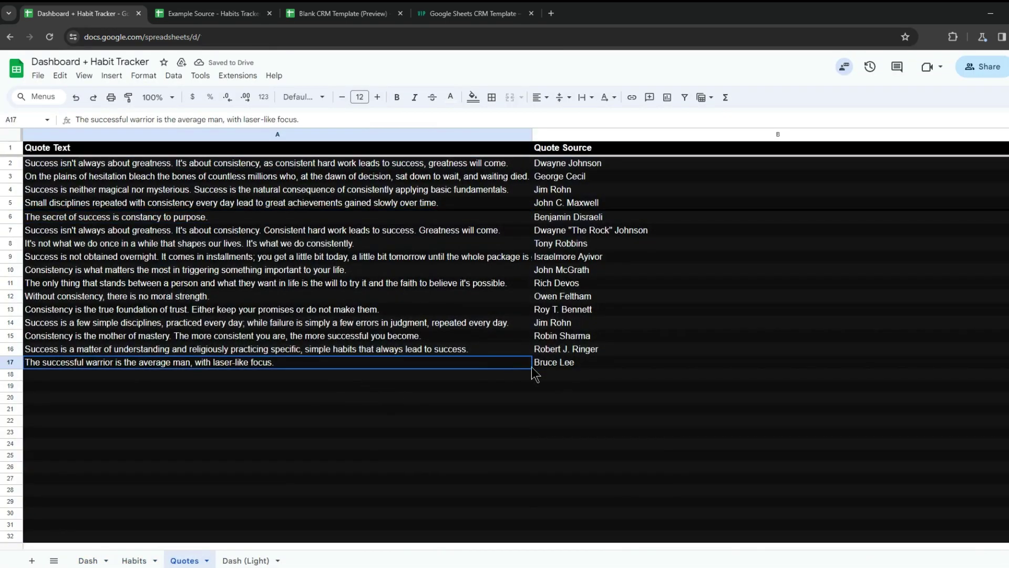
pyautogui.click(332, 467)
# - Back on Dash, inspect the random quote formula
pyautogui.click(88, 560)
pyautogui.click(125, 182)
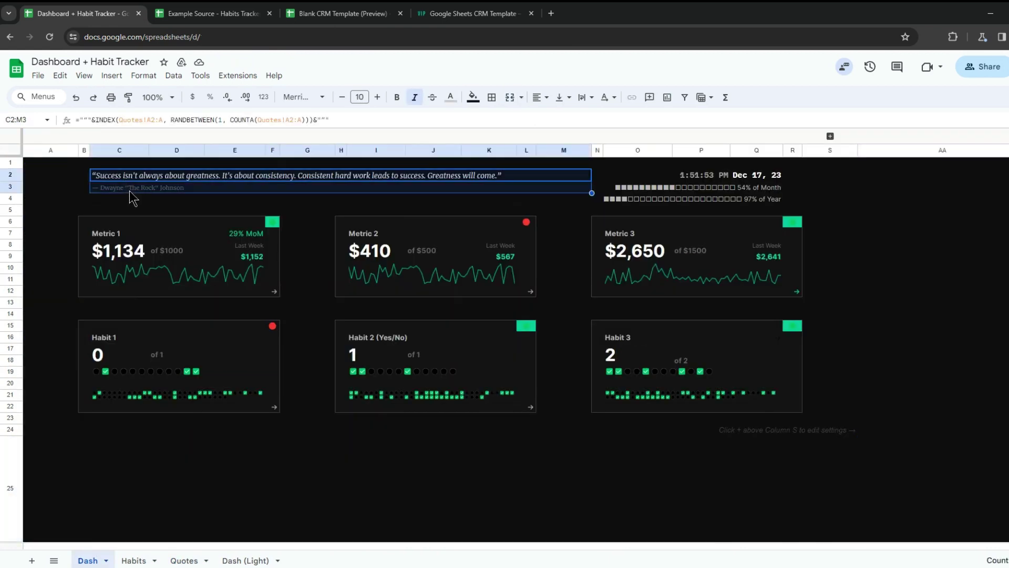
pyautogui.click(120, 210)
# - On Habits, inspect G3's Metric 1 VLOOKUP/IMPORTRANGE formula and select its source spreadsheet ID
pyautogui.click(134, 560)
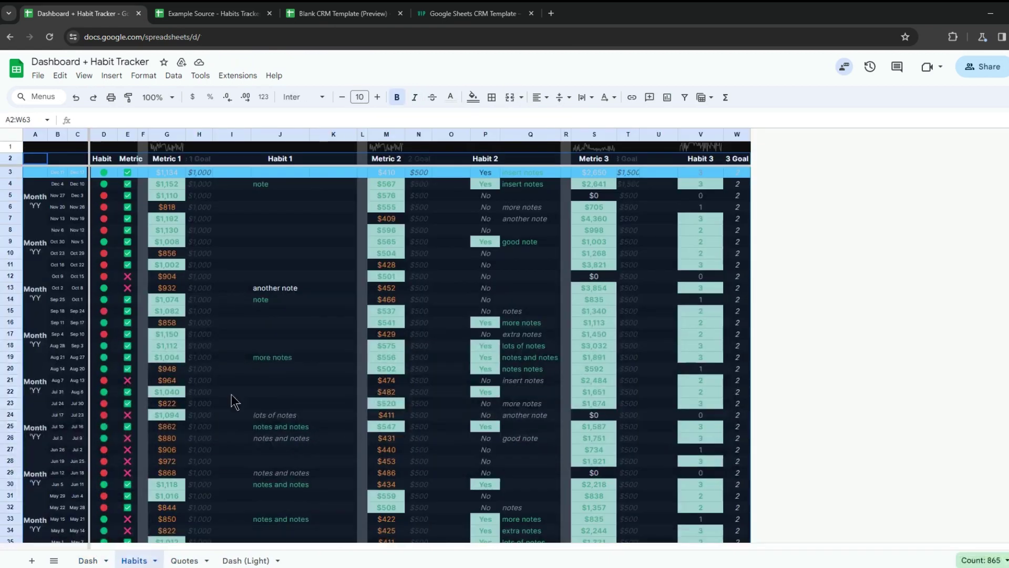
pyautogui.click(279, 347)
pyautogui.scroll(-3, 255, 355)
pyautogui.scroll(3, 254, 355)
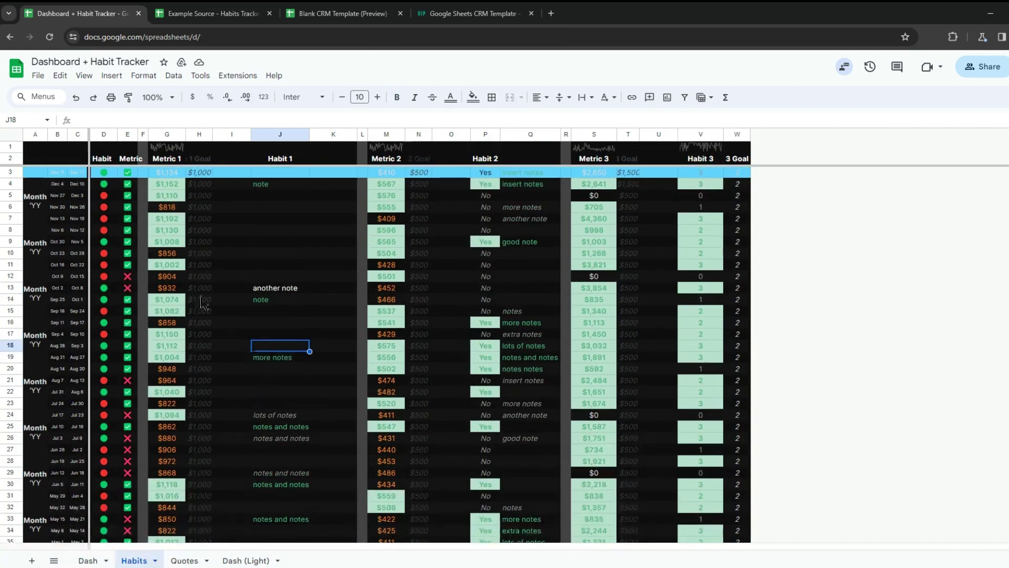
pyautogui.click(170, 172)
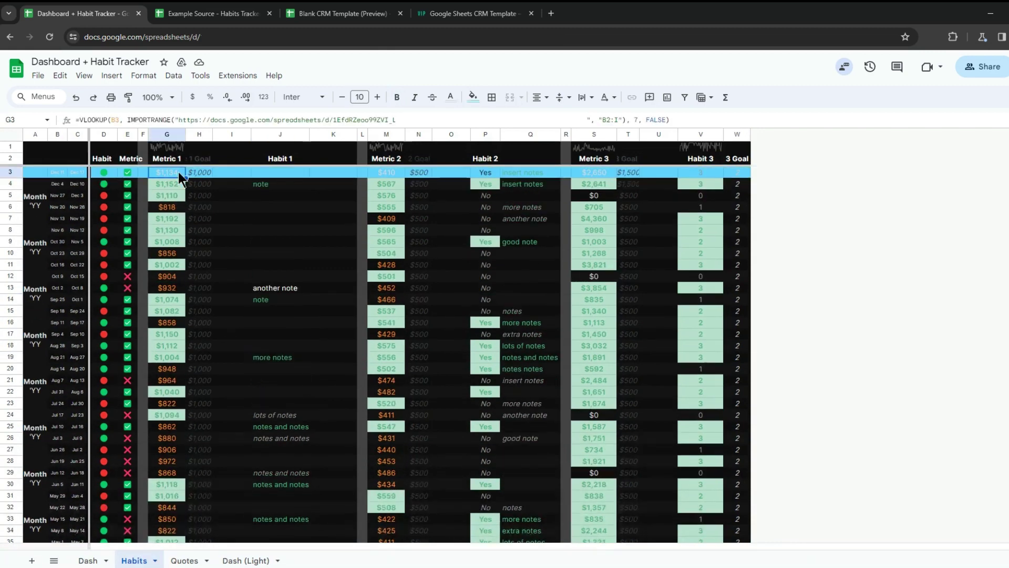
pyautogui.doubleClick(348, 119)
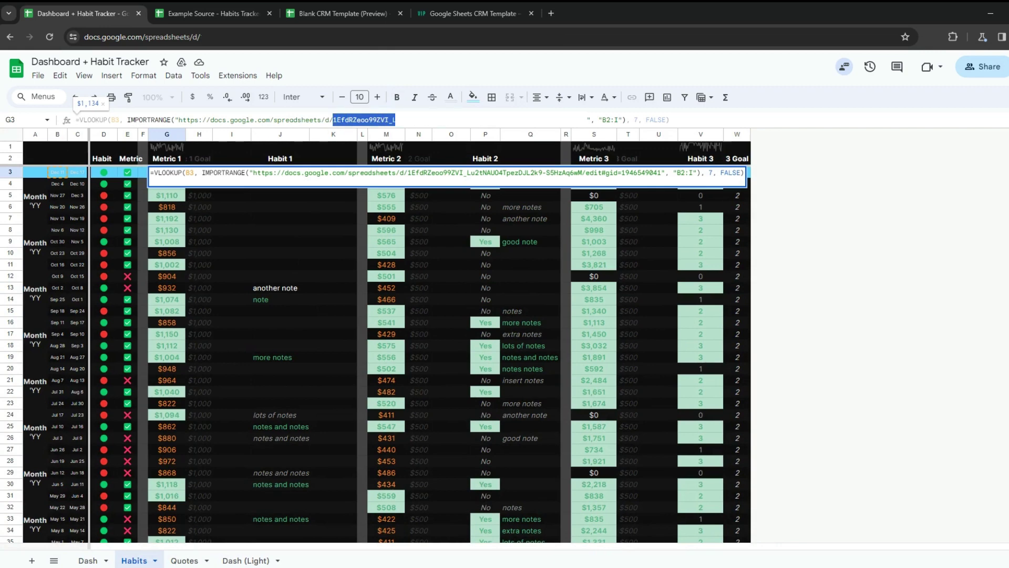
pyautogui.click(331, 241)
# - Review the Revenue, Units and target values on Example Source's Tracker sheet
pyautogui.click(191, 14)
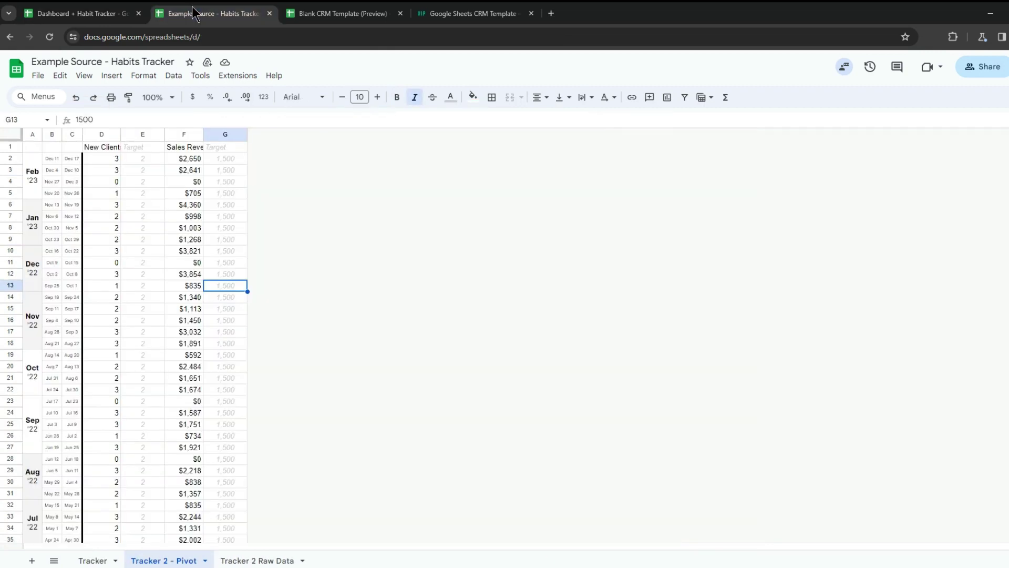
pyautogui.click(92, 560)
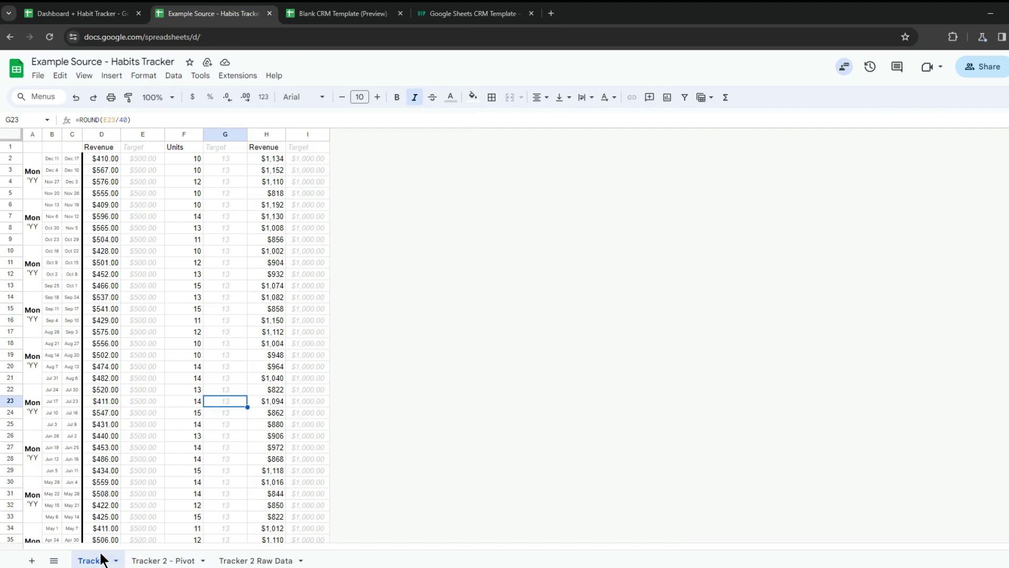
pyautogui.click(103, 158)
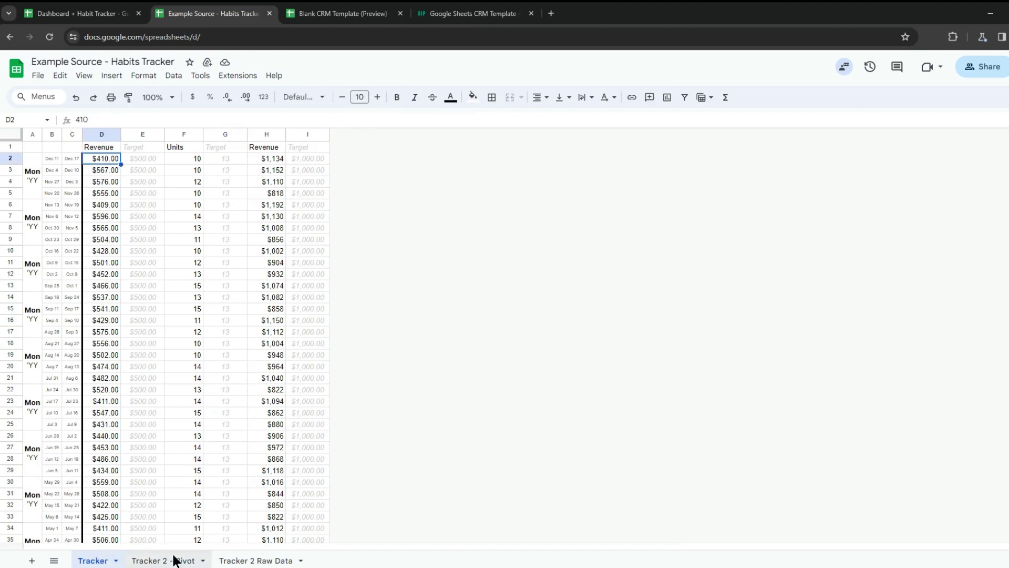
pyautogui.moveTo(196, 159); pyautogui.dragTo(196, 198)
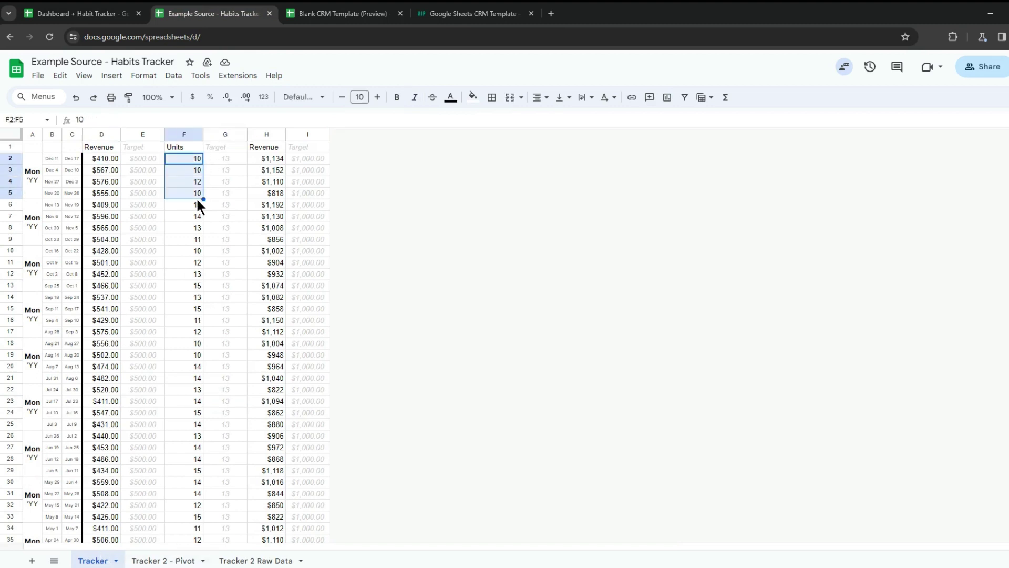
pyautogui.click(224, 159)
pyautogui.click(273, 159)
pyautogui.click(307, 159)
pyautogui.click(224, 159)
pyautogui.click(104, 159)
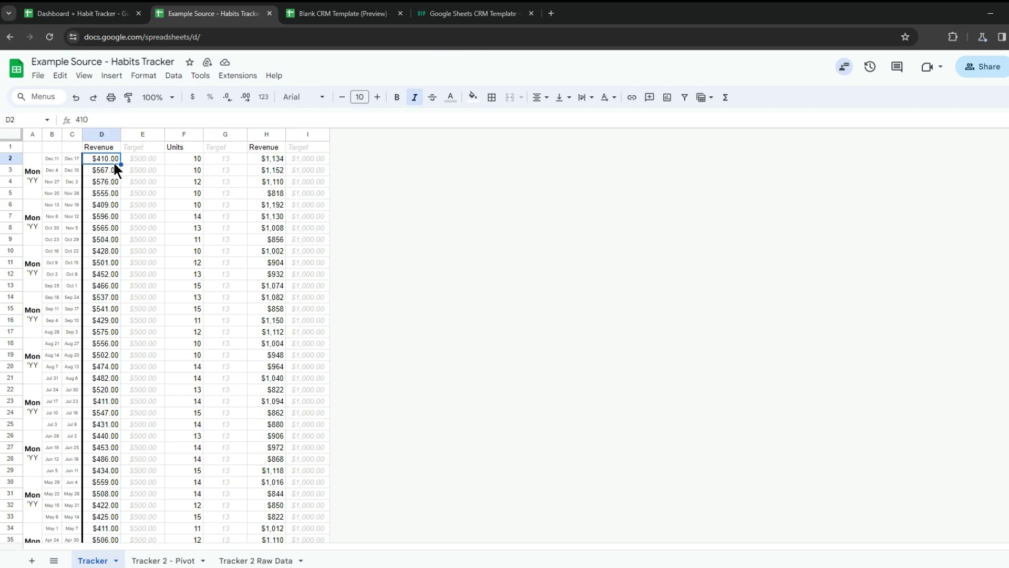
# - Review client rows and revenue in Tracker 2 Raw Data, then weekly new-client counts in Tracker 2 - Pivot
pyautogui.click(170, 560)
pyautogui.click(162, 273)
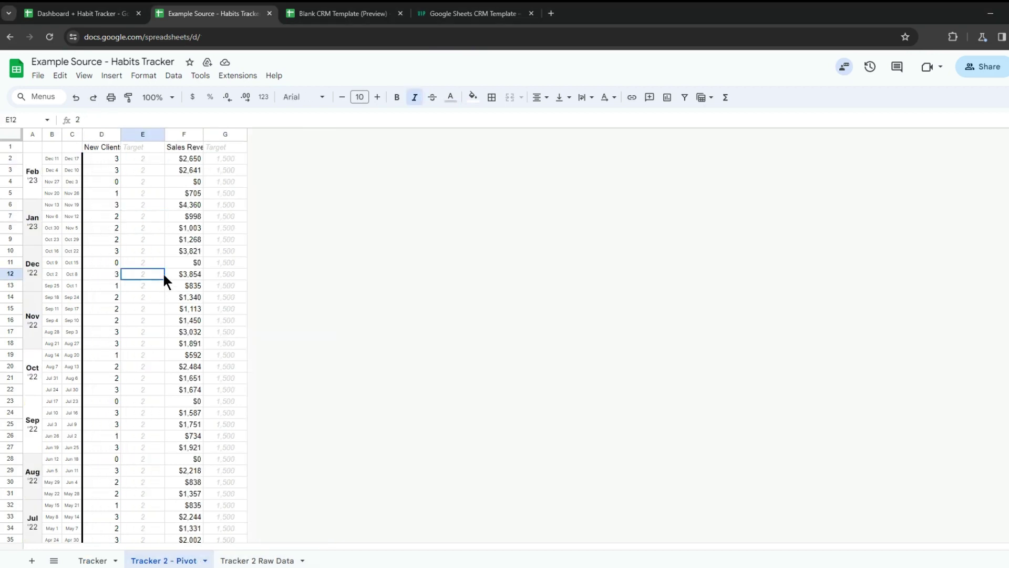
pyautogui.click(256, 559)
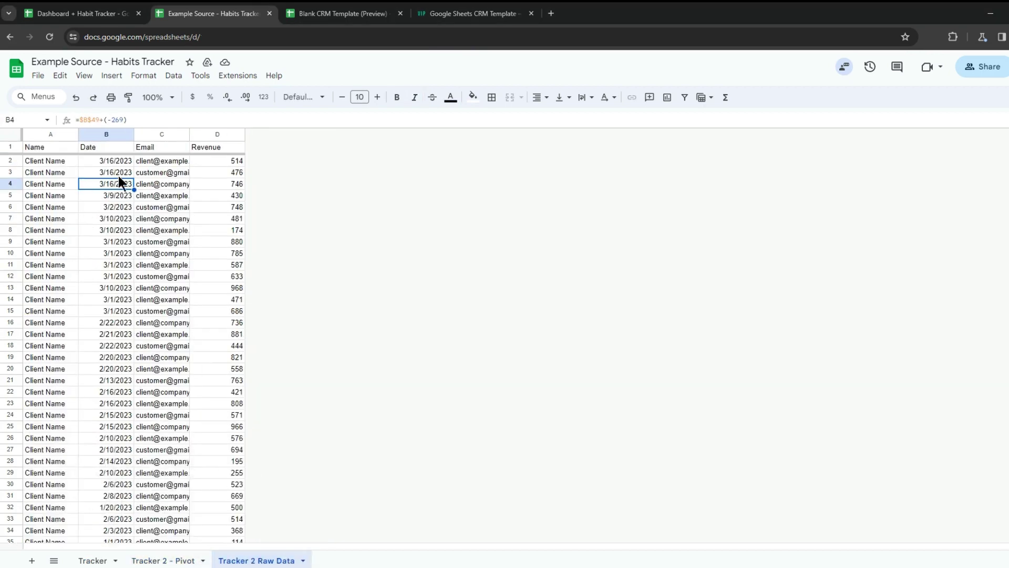
pyautogui.moveTo(37, 164); pyautogui.dragTo(48, 183)
pyautogui.click(224, 242)
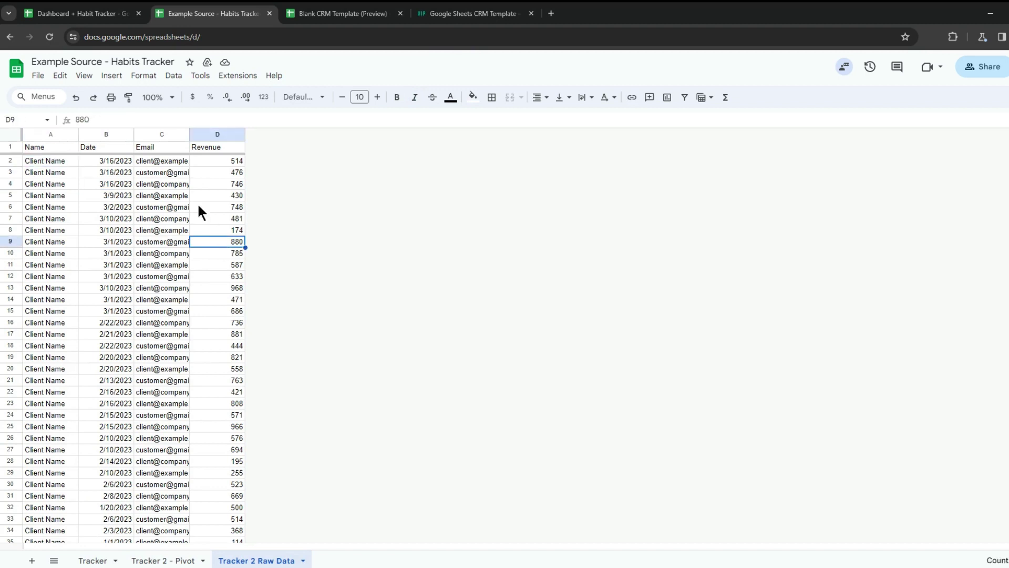
pyautogui.click(116, 299)
pyautogui.click(163, 559)
pyautogui.click(115, 180)
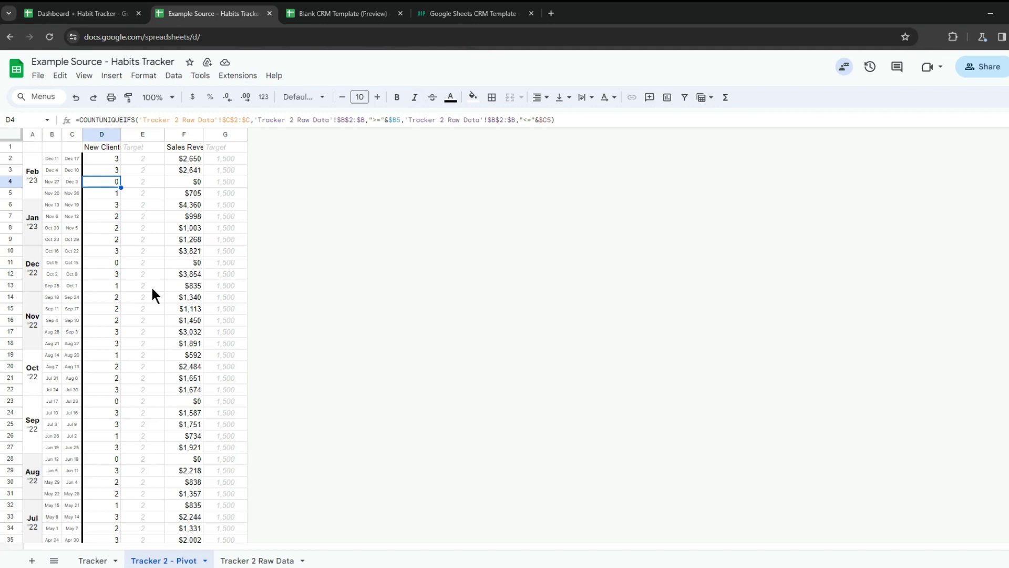
# - Compare the Dashboard, Example Source, Blank CRM Template and Google Sheets CRM product page
pyautogui.click(82, 14)
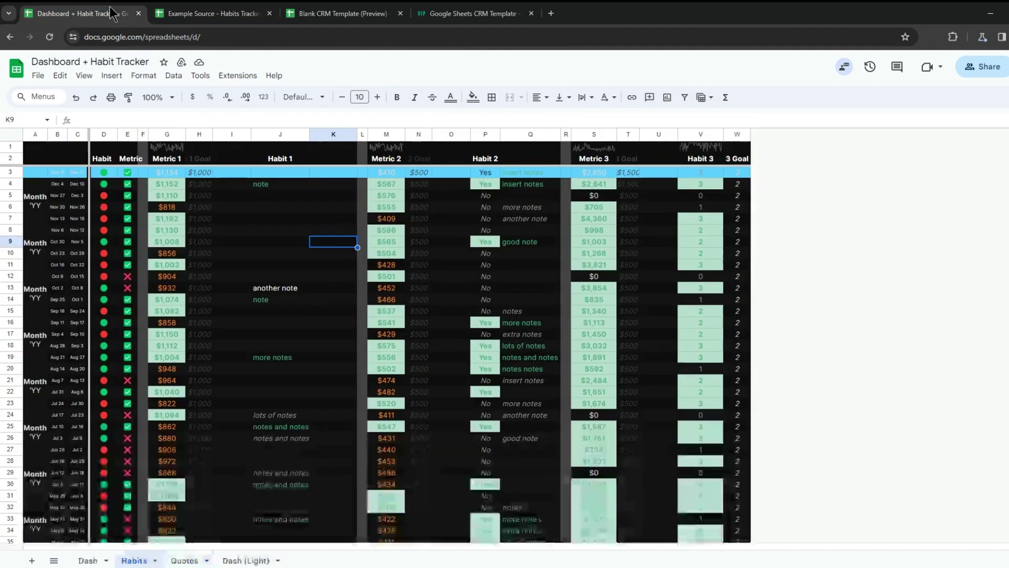
pyautogui.click(207, 13)
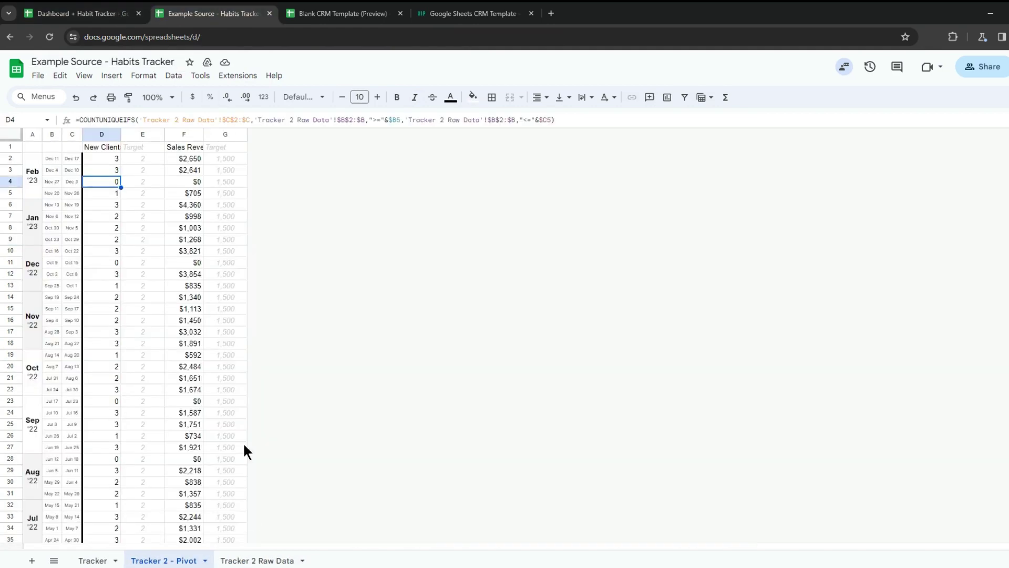
pyautogui.click(324, 19)
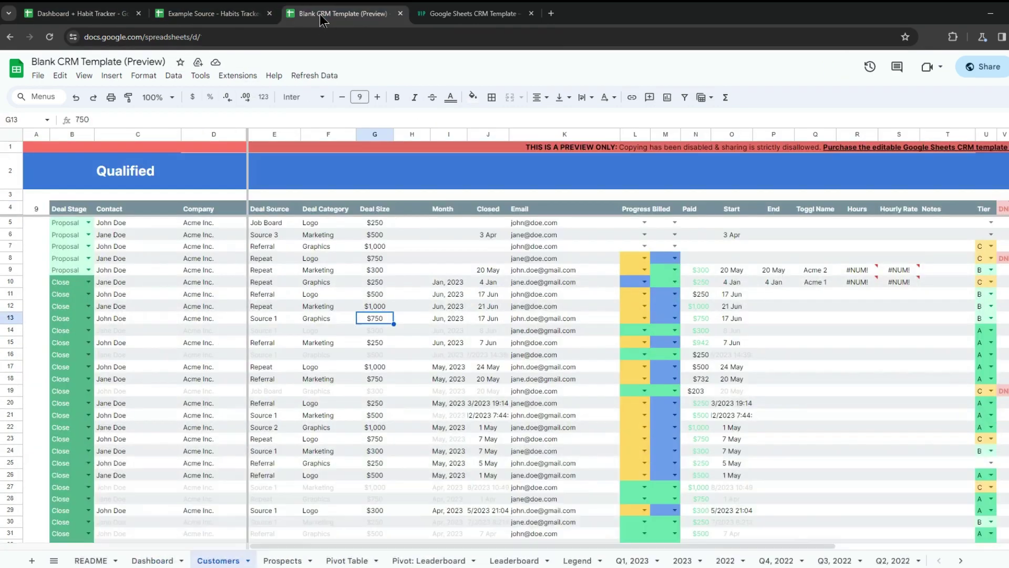
pyautogui.click(465, 14)
pyautogui.scroll(5, 473, 276)
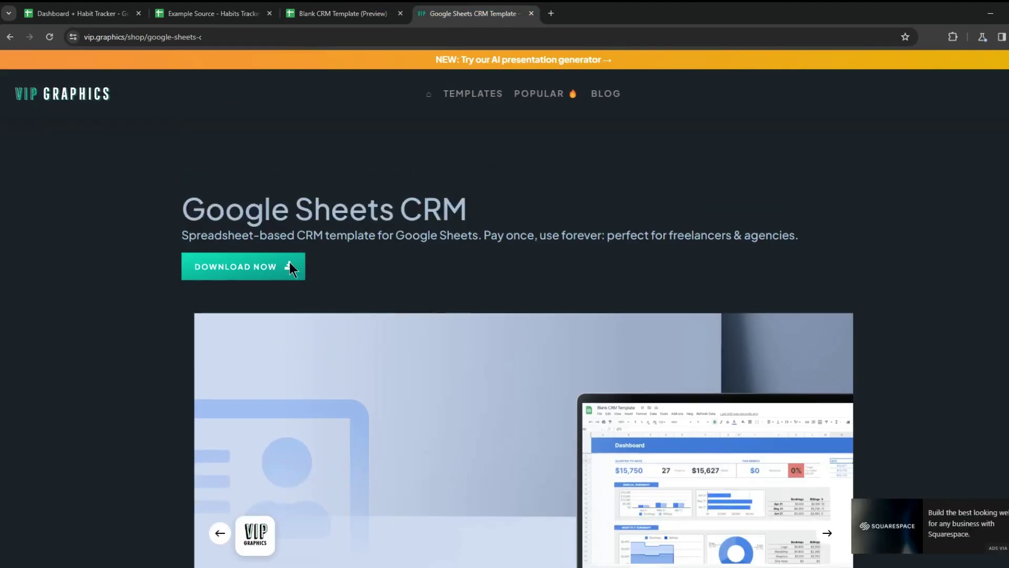
pyautogui.scroll(-3, 485, 265)
pyautogui.scroll(2, 485, 266)
# - Browse the CRM's README, Dashboard and Customers sheets, ending on the 506-deal Pivot Table
pyautogui.click(334, 13)
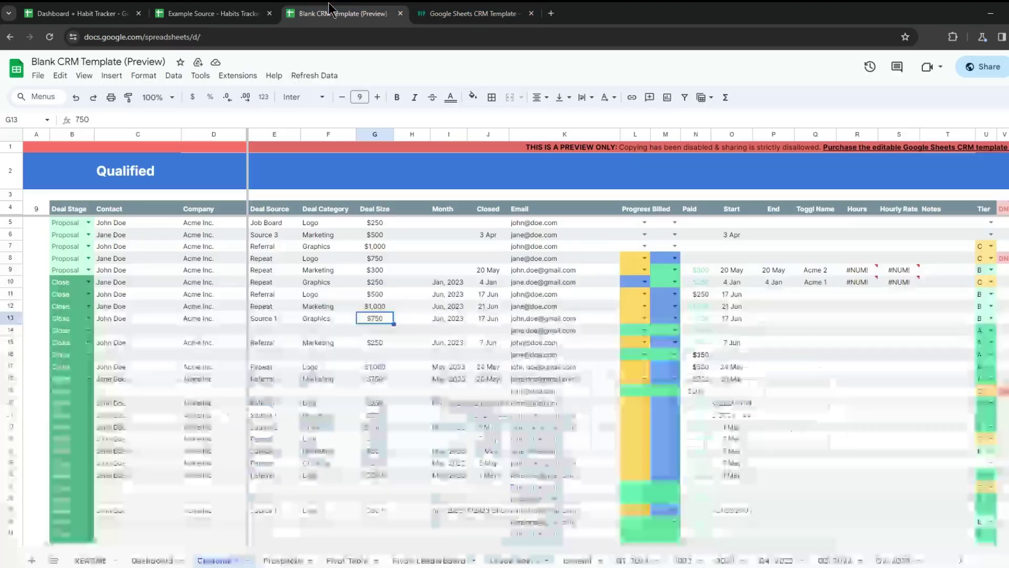
pyautogui.click(87, 560)
pyautogui.click(152, 560)
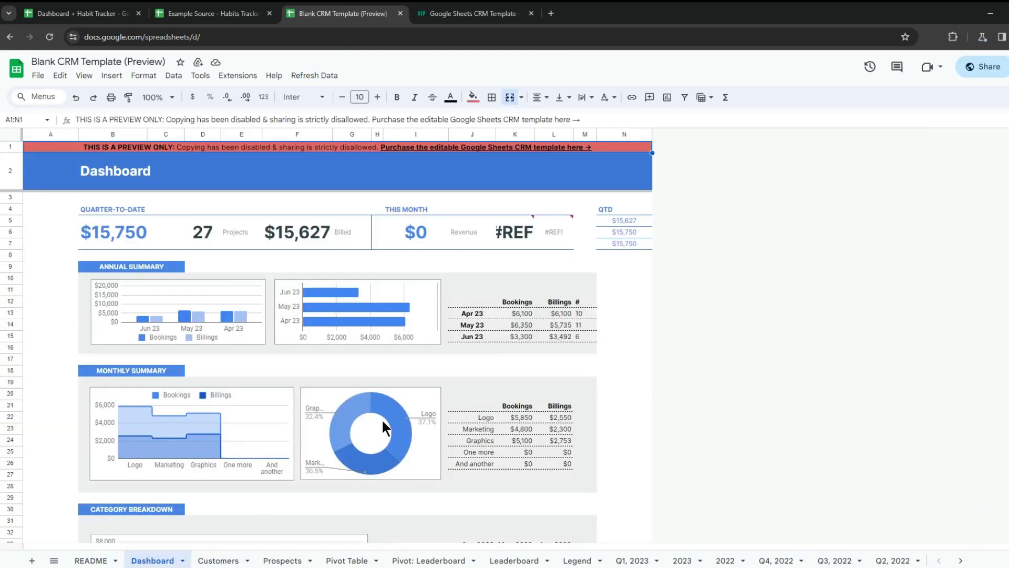
pyautogui.click(219, 560)
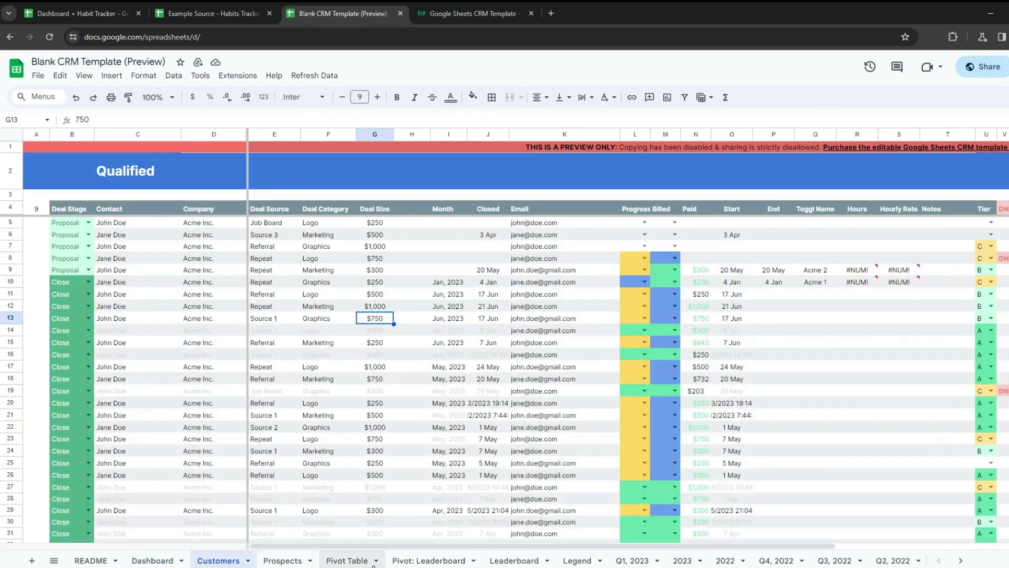
pyautogui.click(347, 560)
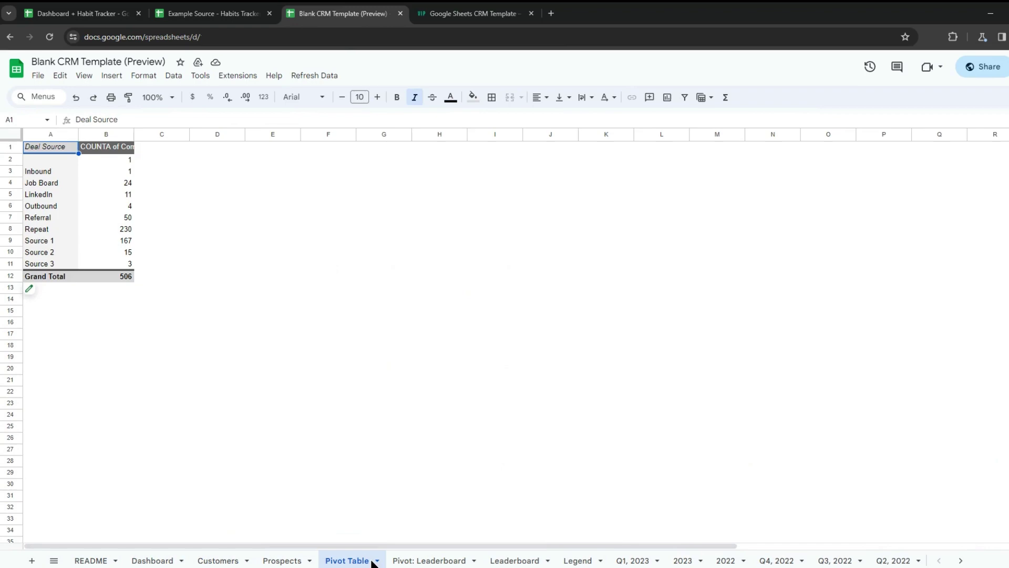
# - Look over the CRM's Q1 2023 and Customers sheets, then return to the Example Source tracker
pyautogui.click(631, 560)
pyautogui.click(219, 561)
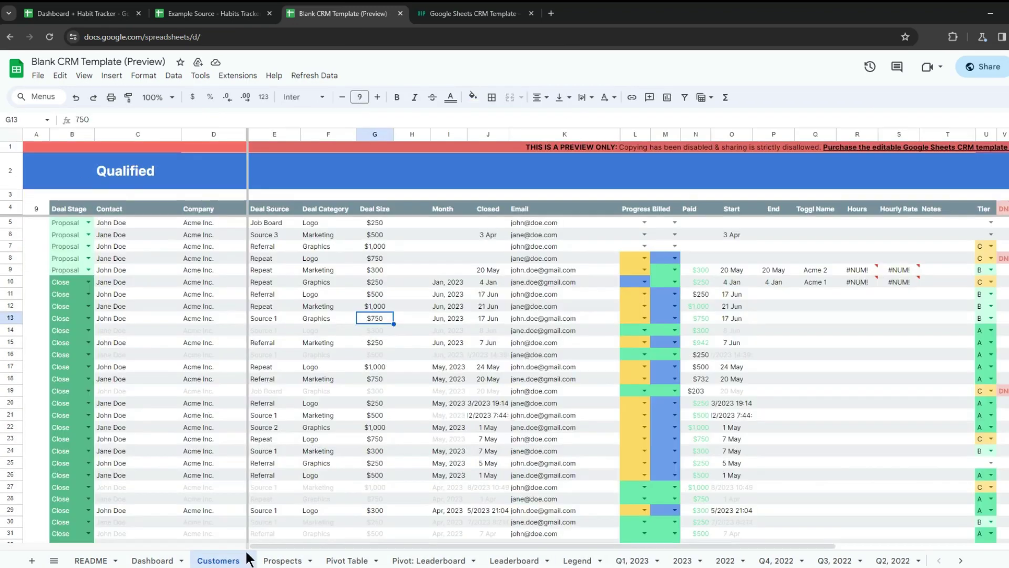
pyautogui.click(236, 14)
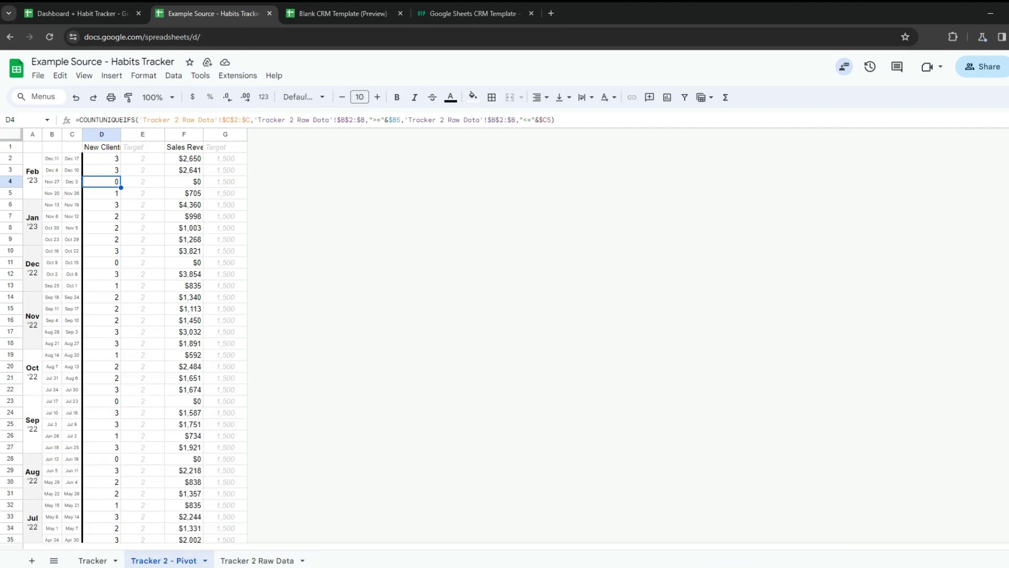
pyautogui.click(208, 561)
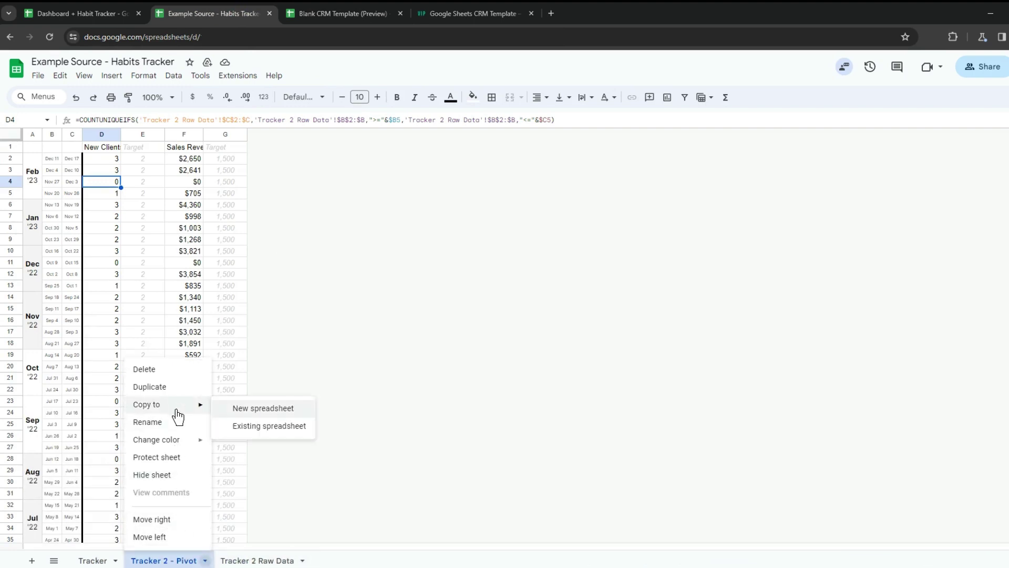
pyautogui.click(343, 13)
pyautogui.click(212, 13)
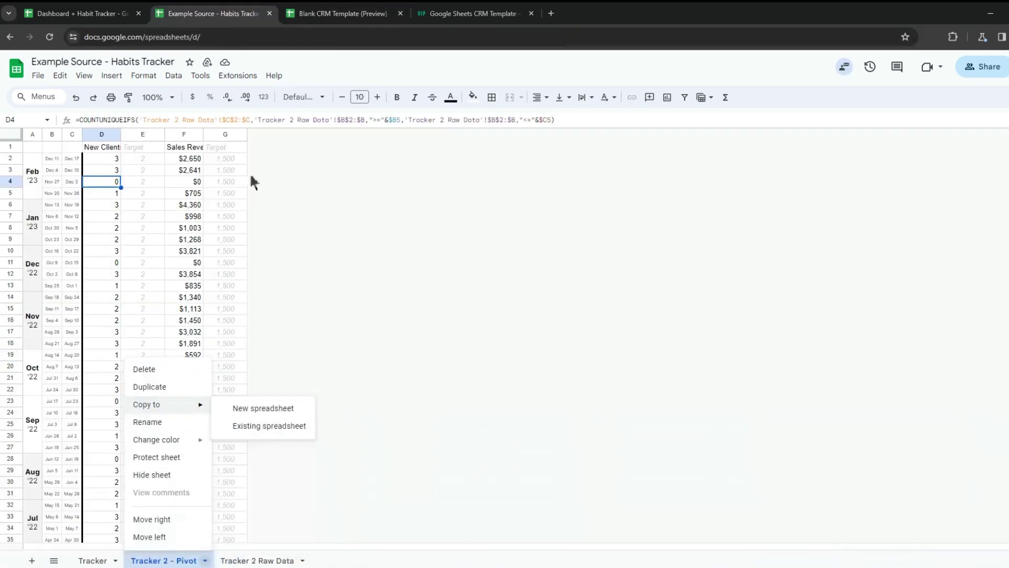
pyautogui.click(183, 438)
# - Copy Tracker 2 - Pivot into Blank CRM Template, found by its pasted link, and open it
pyautogui.click(207, 561)
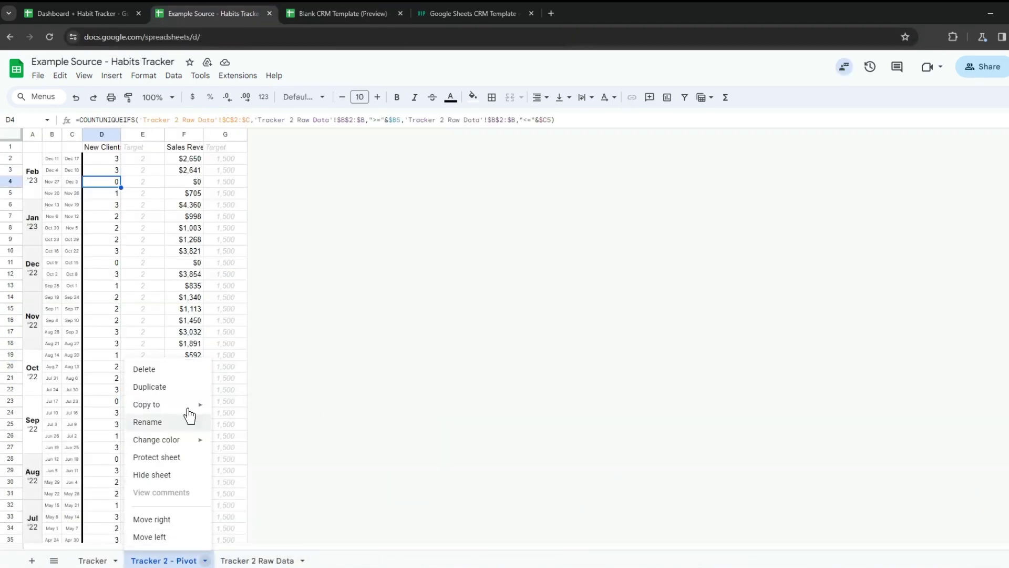
pyautogui.click(261, 429)
pyautogui.click(450, 154)
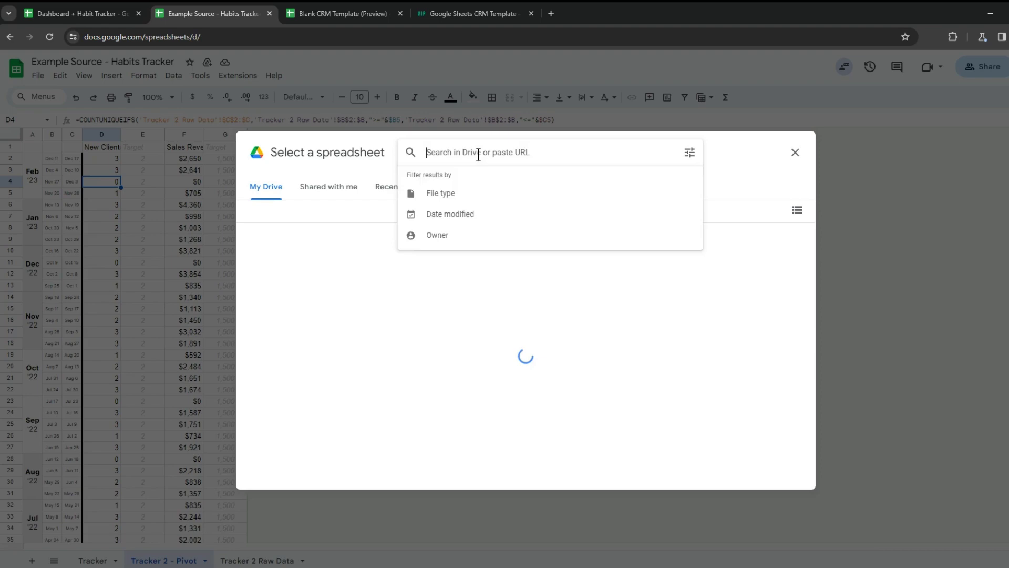
pyautogui.hotkey('ctrl', 'v')
pyautogui.press('Return')
pyautogui.click(303, 221)
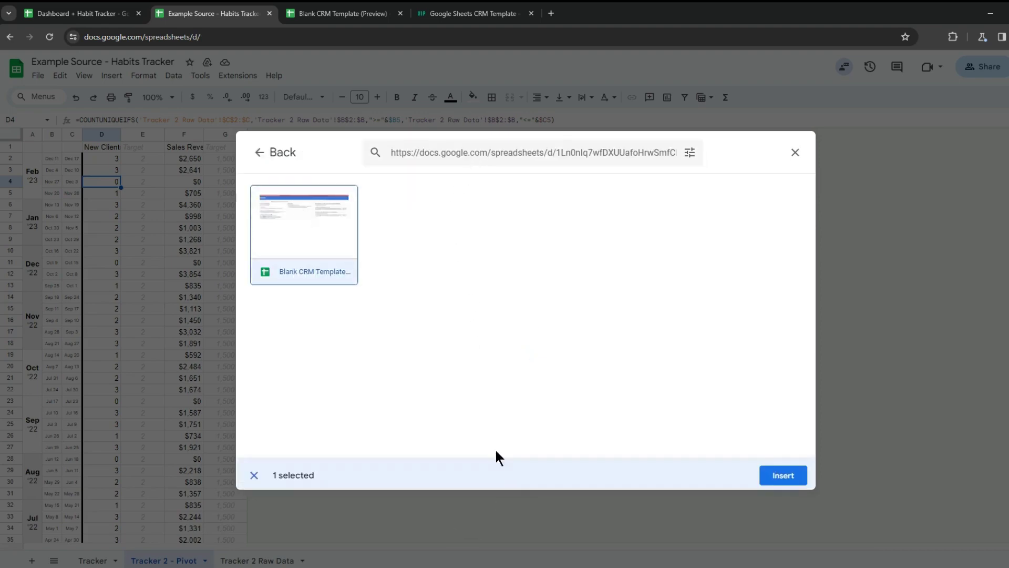
pyautogui.click(783, 474)
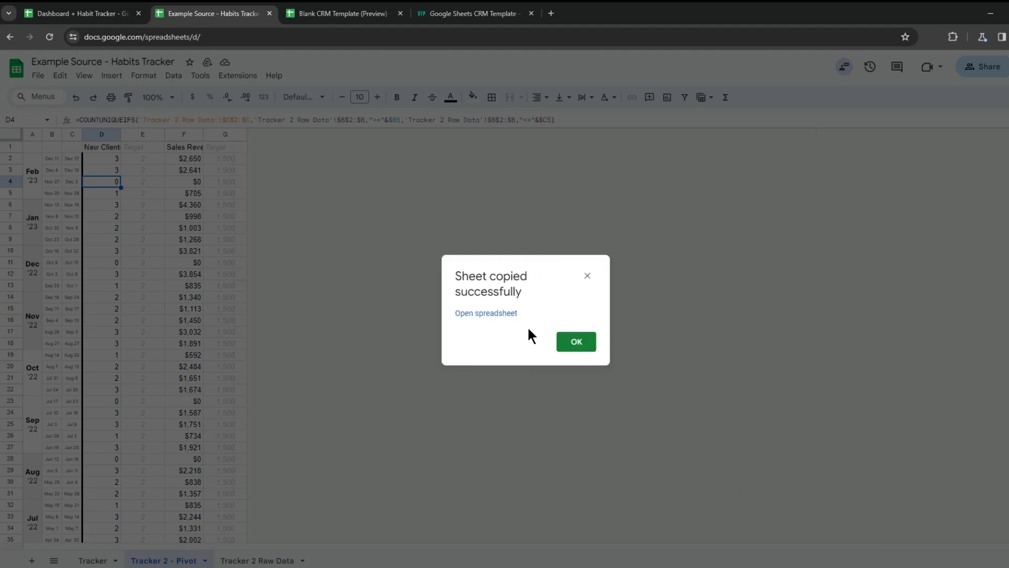
pyautogui.click(576, 341)
pyautogui.hotkey('ctrl', 'Tab')
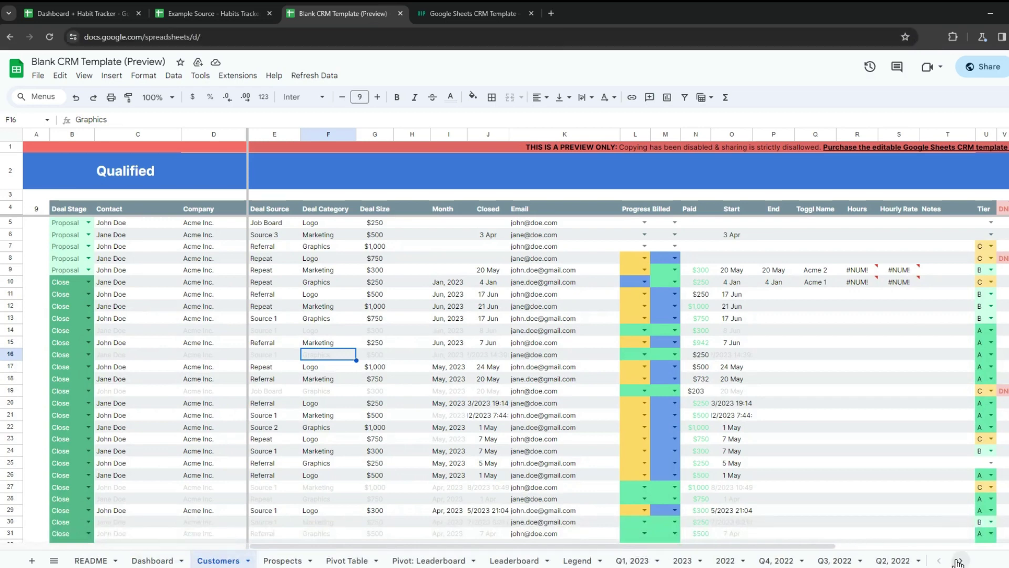
# - Rename 'Copy of Tracker 2 - Pivot' to Tracker and drag it beside Customers
pyautogui.click(957, 561)
pyautogui.click(863, 560)
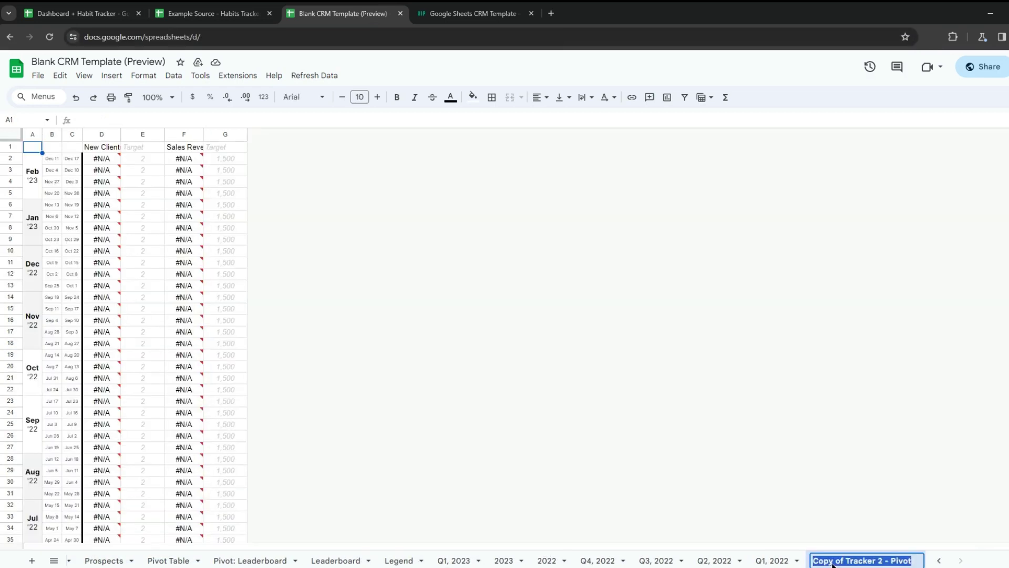
pyautogui.write('Tracker')
pyautogui.press('Return')
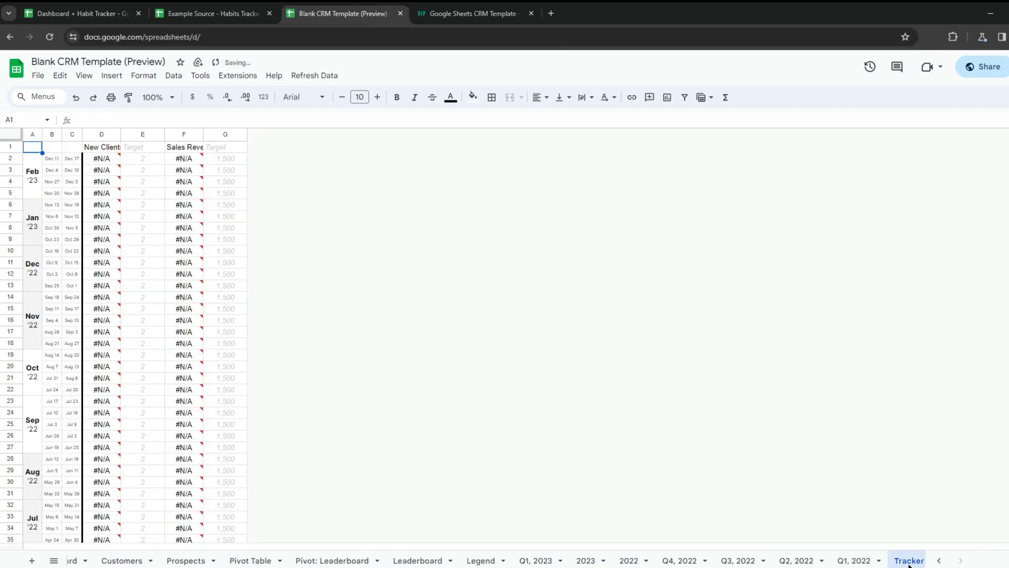
pyautogui.moveTo(908, 560); pyautogui.dragTo(181, 560)
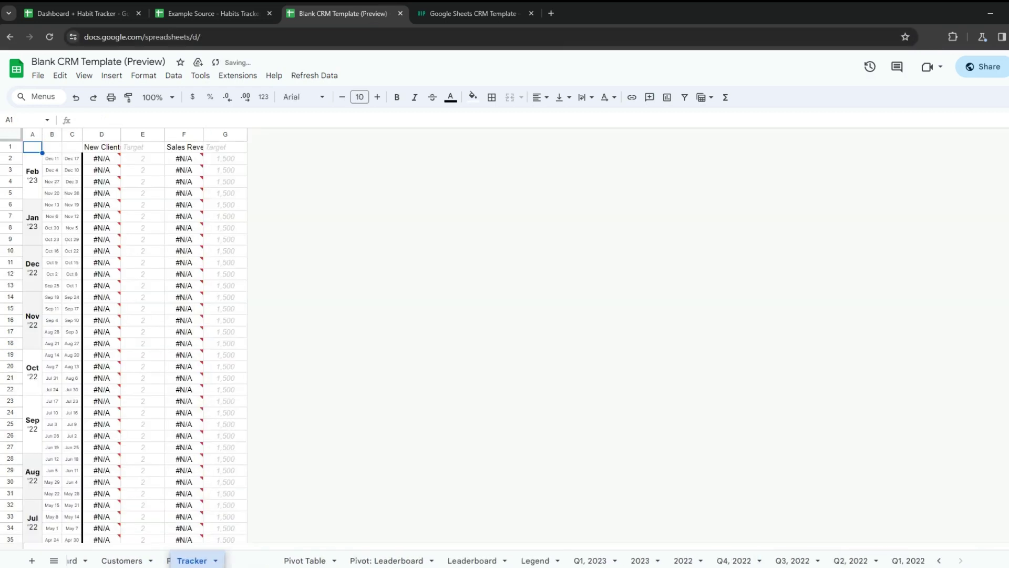
pyautogui.click(944, 562)
# - Inspect the failing D2 and F2 formulas against the Customers Deal Size column G
pyautogui.click(101, 159)
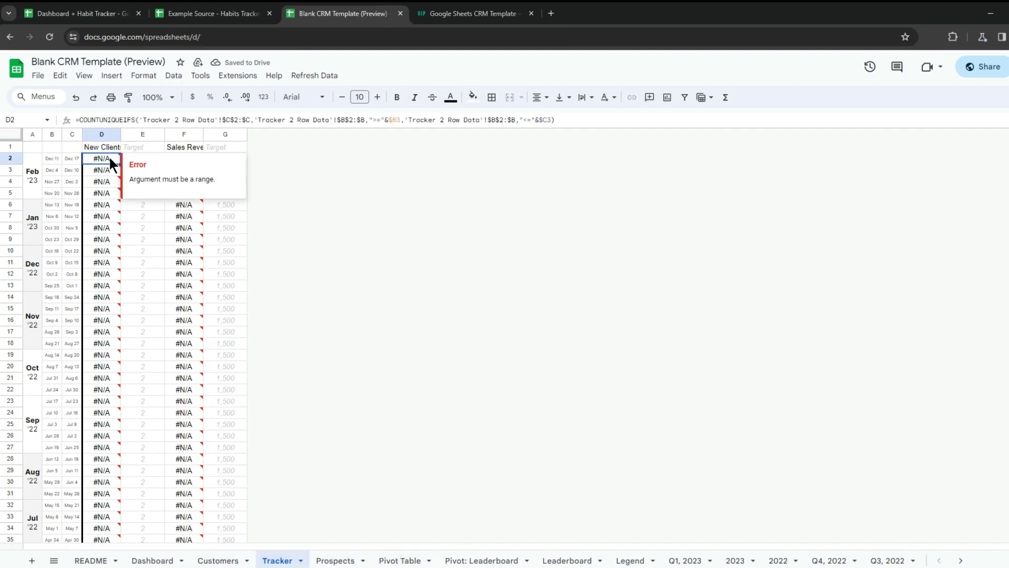
pyautogui.click(184, 158)
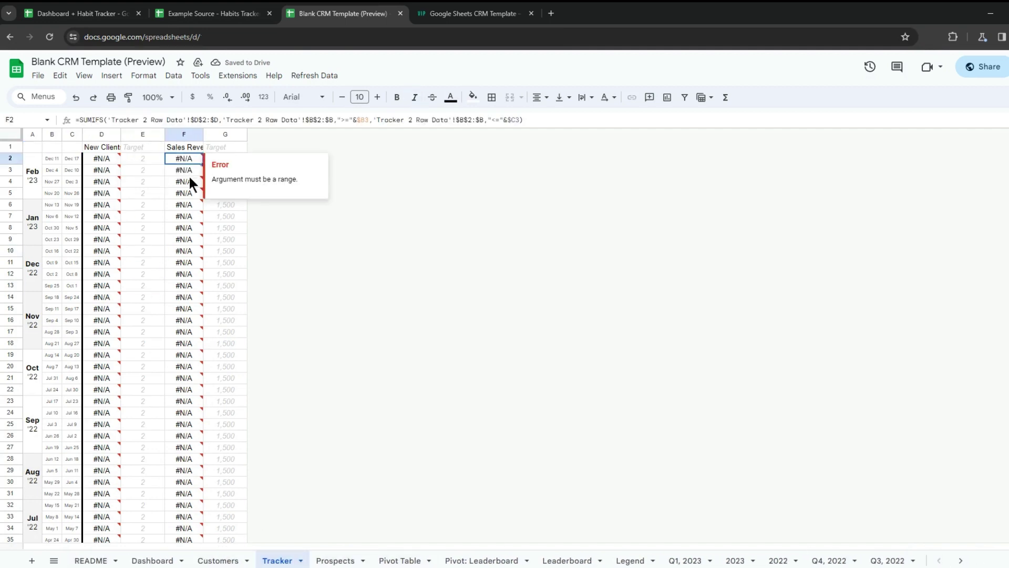
pyautogui.click(218, 561)
pyautogui.click(374, 135)
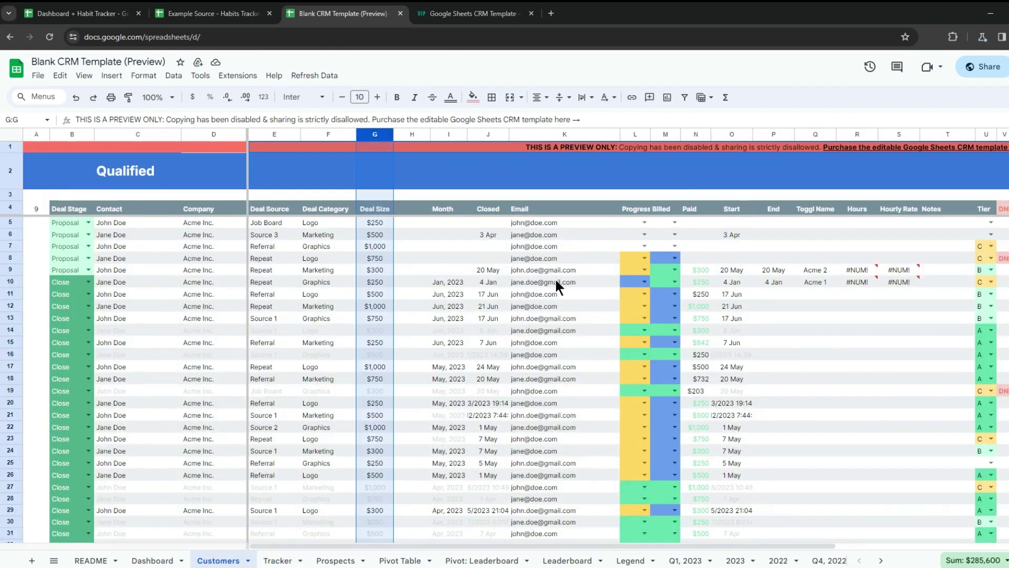
pyautogui.click(277, 560)
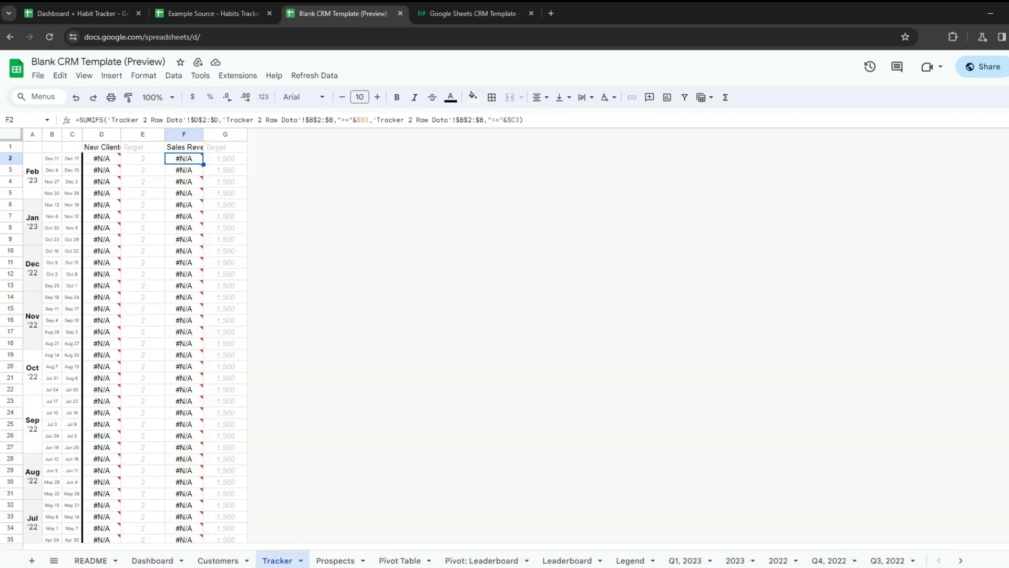
# - Edit F2's SUMIFS to sum Customers $G, with both criteria ranges on $J
pyautogui.moveTo(185, 119); pyautogui.dragTo(111, 120)
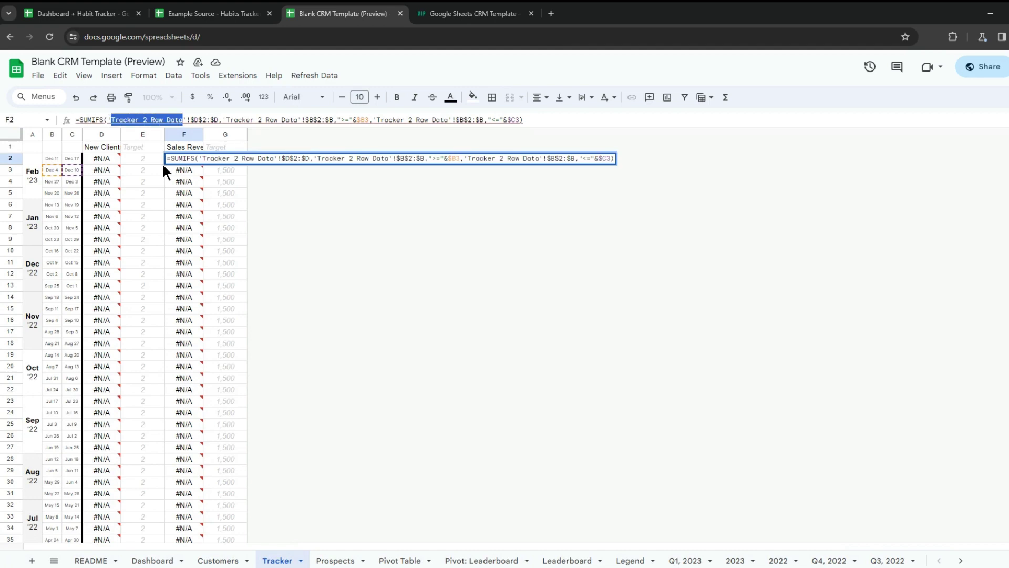
pyautogui.write('Customers')
pyautogui.moveTo(189, 119); pyautogui.dragTo(379, 119)
pyautogui.write('Customers')
pyautogui.write('Customers')
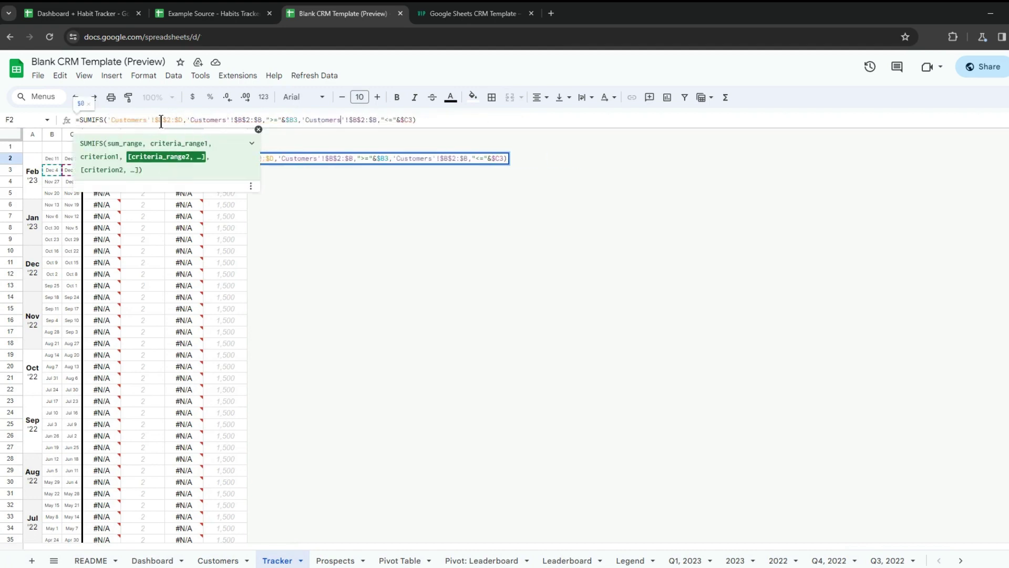
pyautogui.click(161, 120)
pyautogui.write('D')
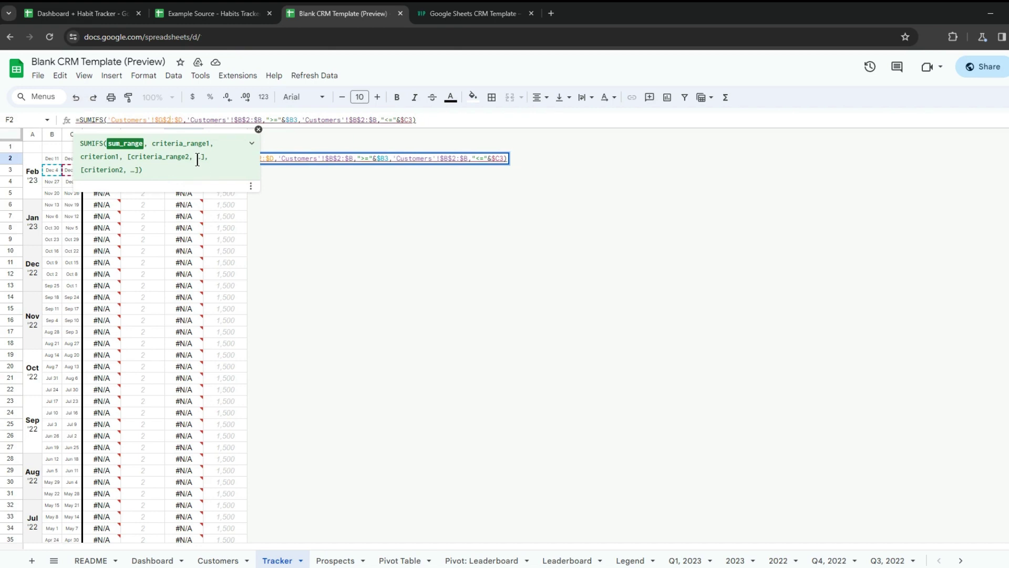
pyautogui.write('G')
pyautogui.click(237, 120)
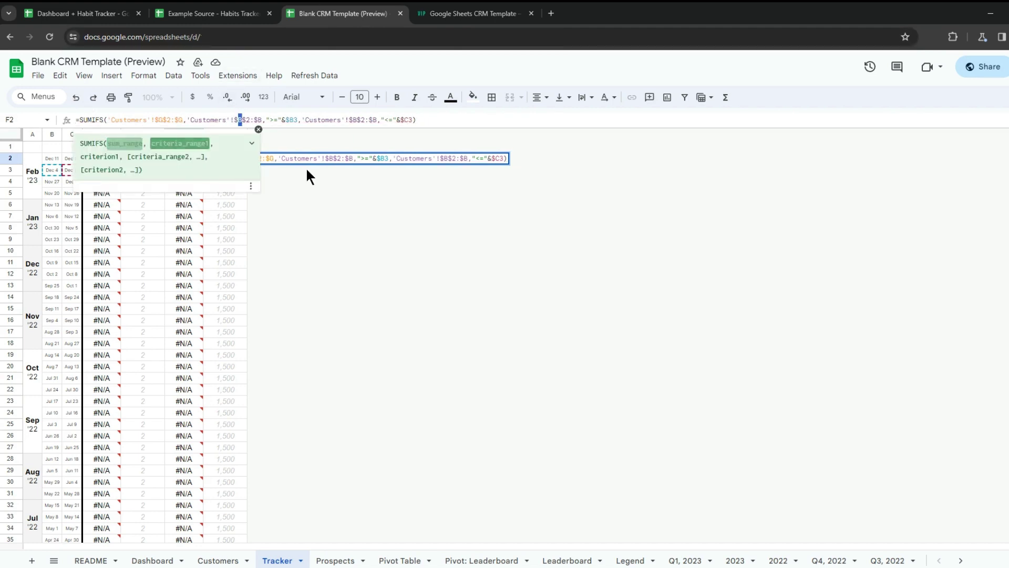
pyautogui.write('J')
pyautogui.press('Right')
pyautogui.press('Right')
pyautogui.press('Right')
pyautogui.press('Delete')
pyautogui.write('J')
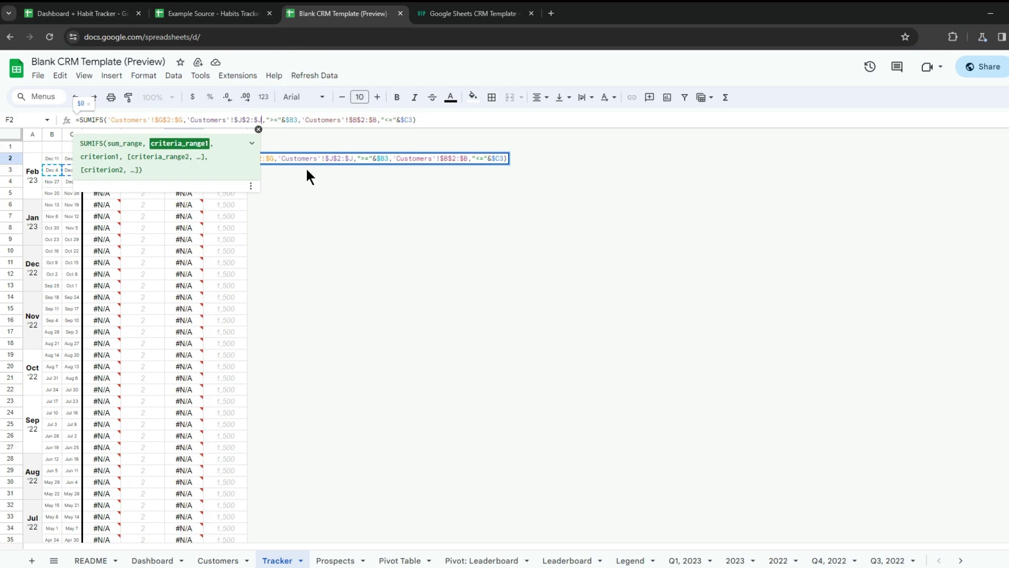
pyautogui.click(358, 121)
pyautogui.press('BackSpace')
pyautogui.write('J')
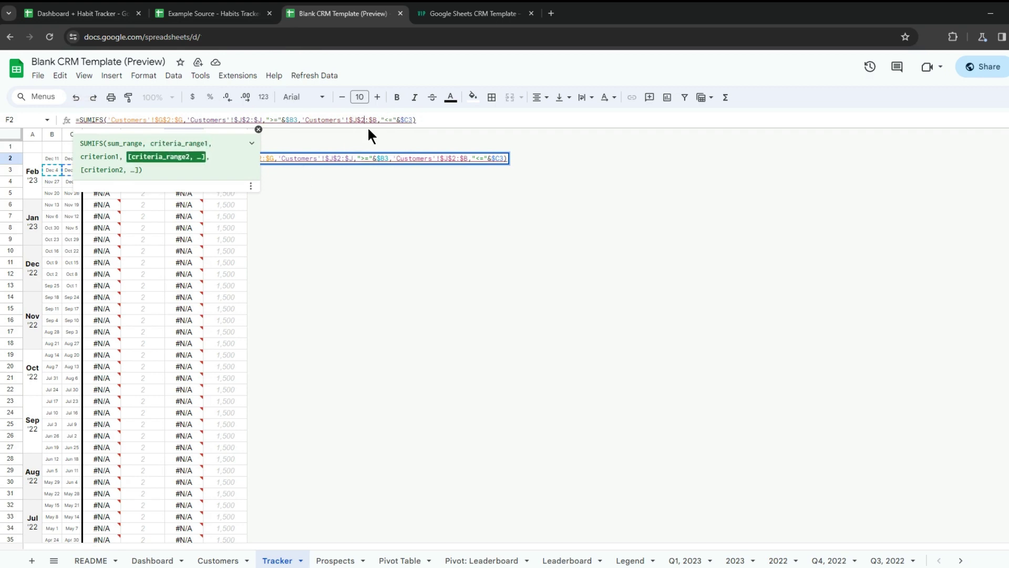
pyautogui.press('BackSpace')
pyautogui.write('J')
# - Fill the revenue formula down through F61 and return to the top
pyautogui.press('Return')
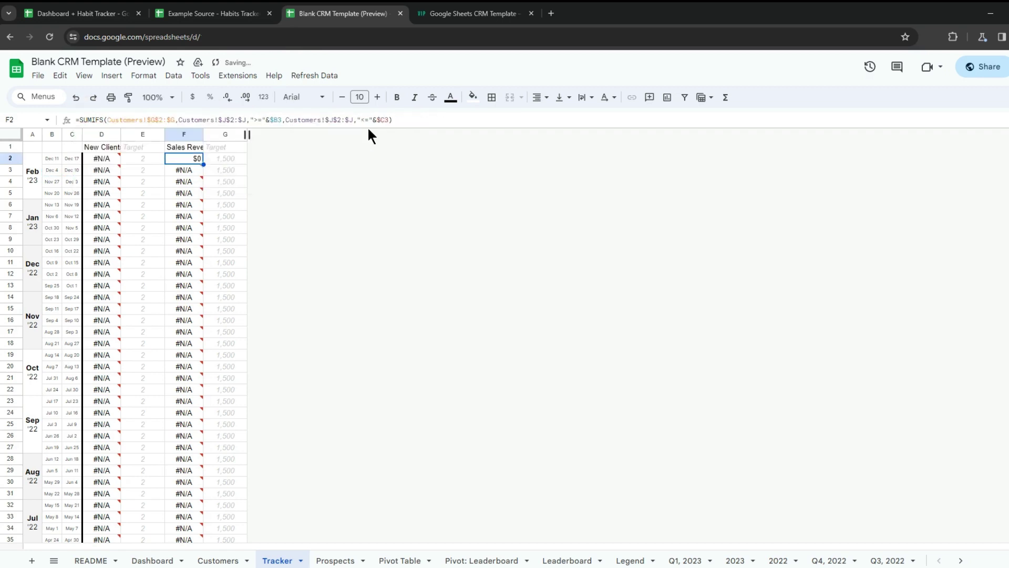
pyautogui.hotkey('ctrl', 'shift', 'Down')
pyautogui.hotkey('ctrl', 'd')
pyautogui.hotkey('ctrl', 'Home')
pyautogui.click(224, 182)
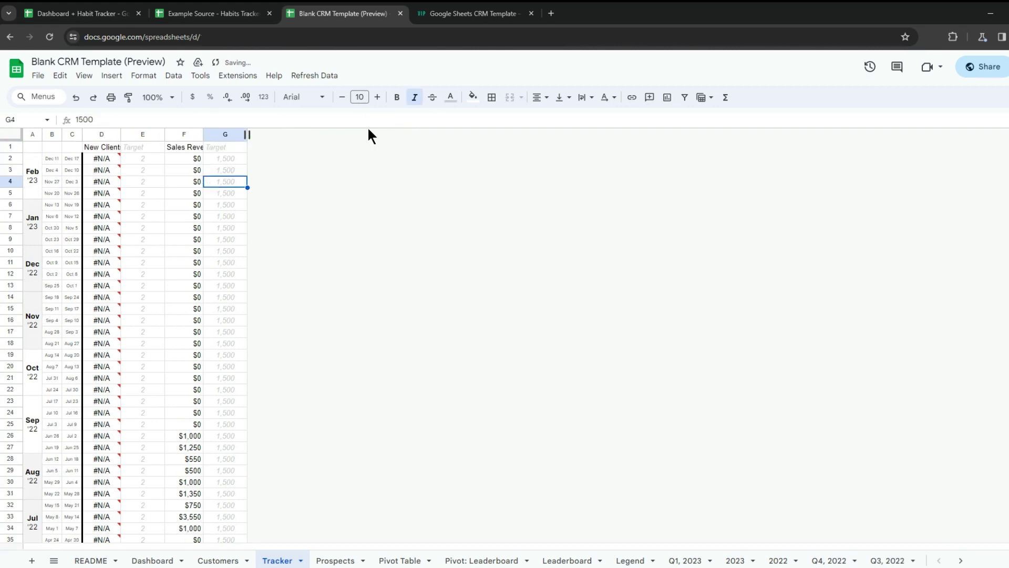
# - Enter 2000 in G26 and paste it into G27:G40
pyautogui.click(225, 159)
pyautogui.scroll(-3, 226, 443)
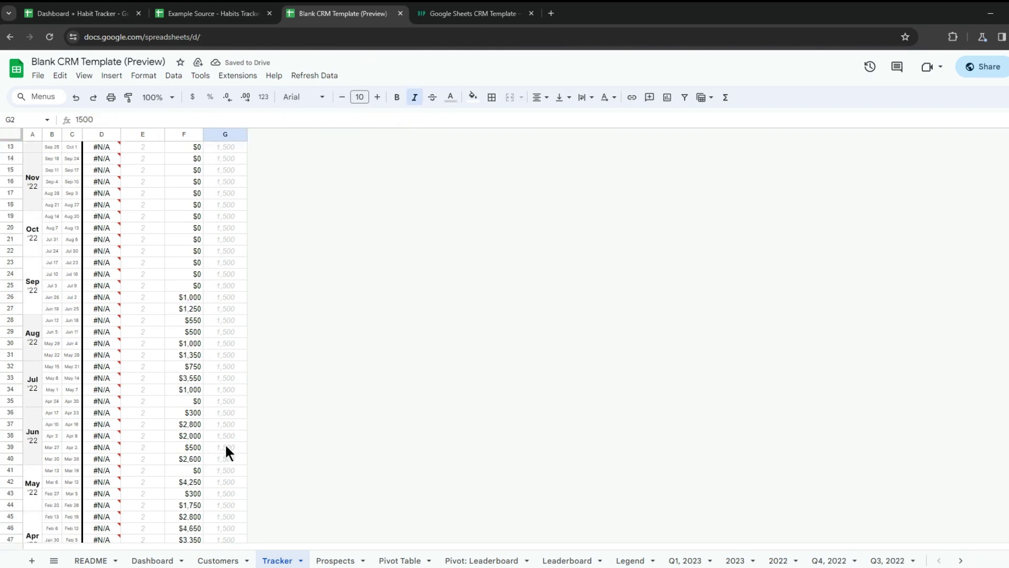
pyautogui.press('Up')
pyautogui.write('2000')
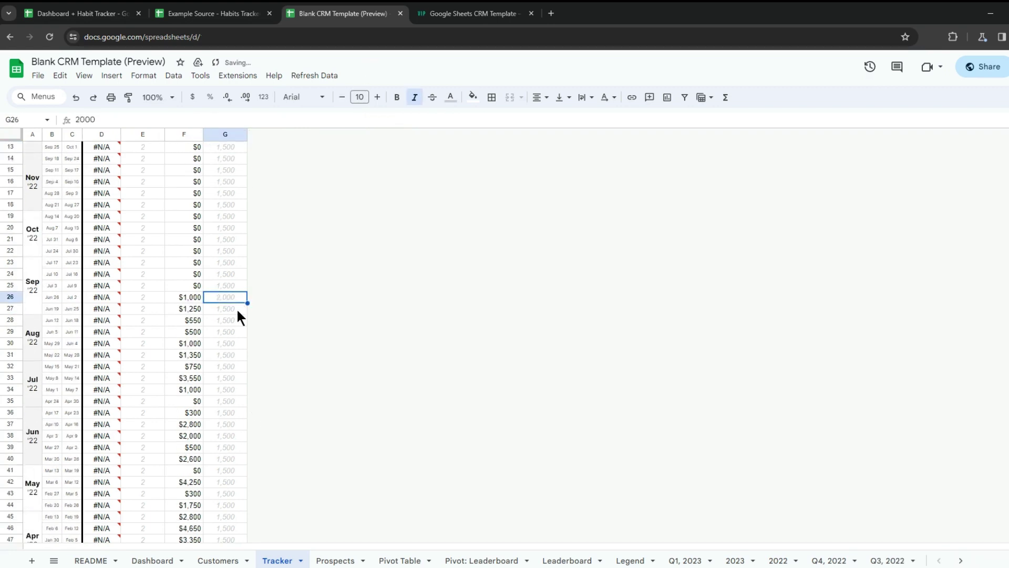
pyautogui.press('Return')
pyautogui.hotkey('shift', 'Down')
pyautogui.hotkey('shift', 'Down')
pyautogui.hotkey('shift', 'Down')
pyautogui.write('2,000')
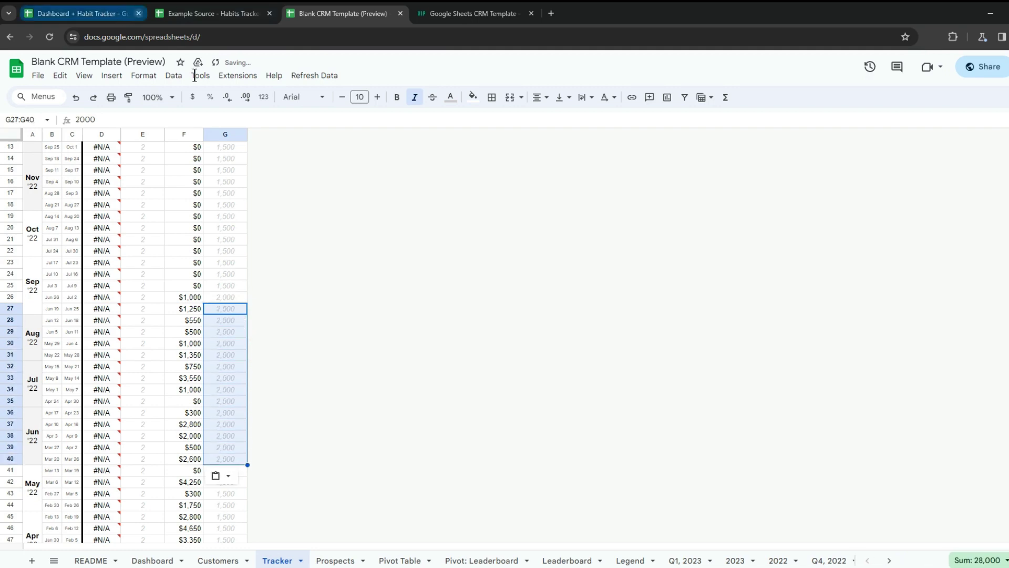
pyautogui.scroll(5, 236, 307)
pyautogui.click(184, 159)
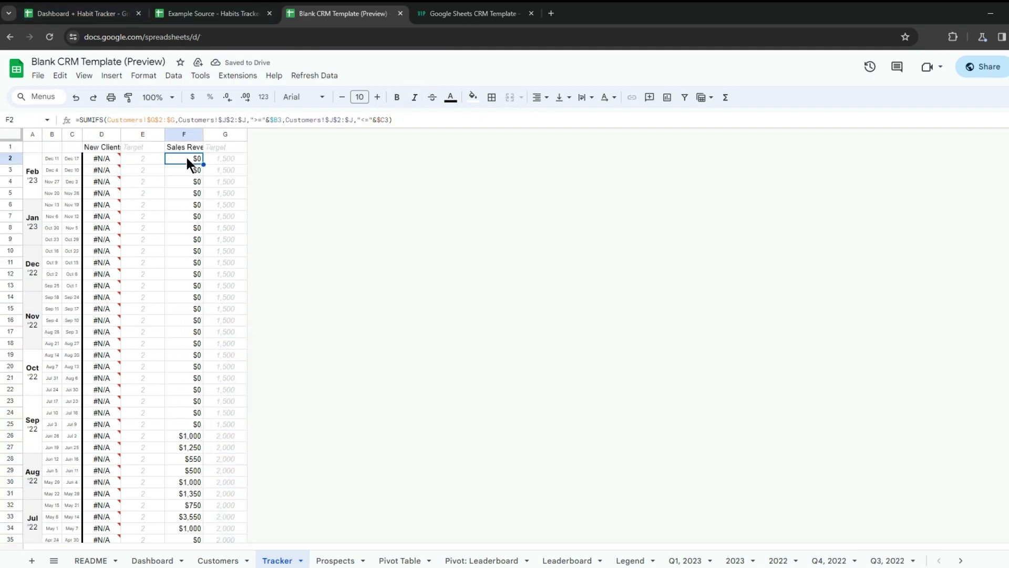
# - Check the Customers Email column K and copy the Customers criteria from F2's formula
pyautogui.click(103, 158)
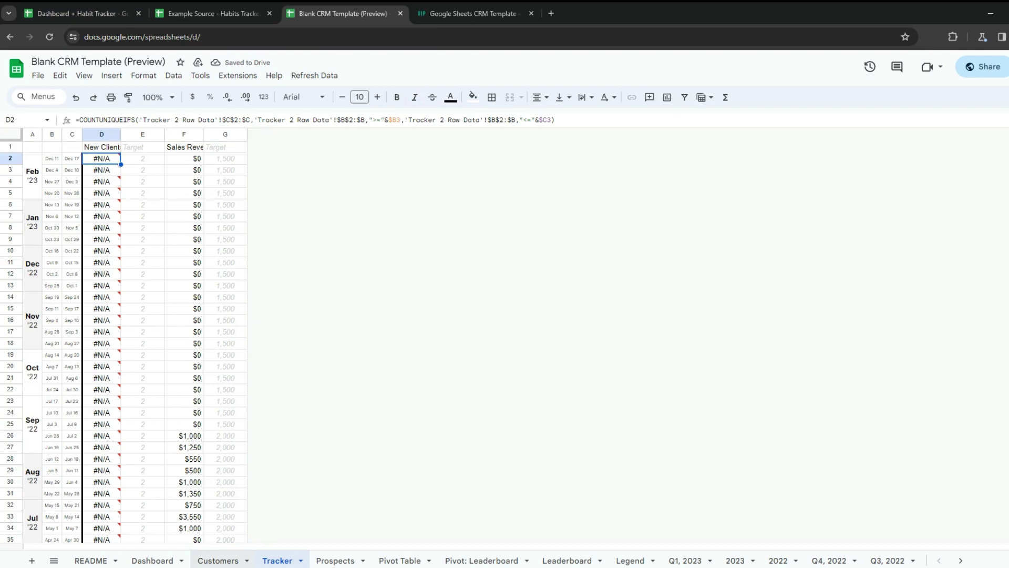
pyautogui.click(218, 559)
pyautogui.click(564, 134)
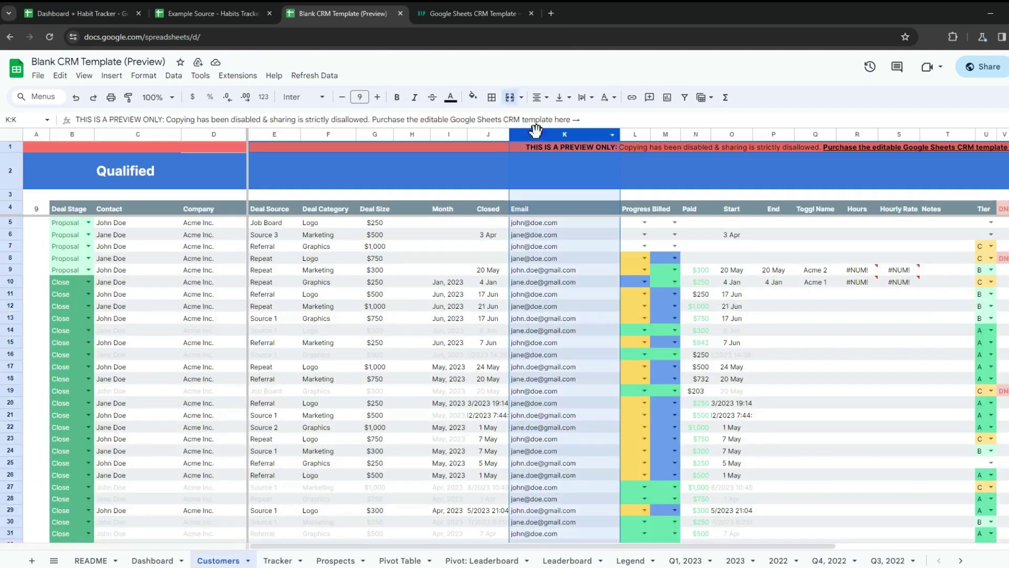
pyautogui.click(277, 560)
pyautogui.click(215, 120)
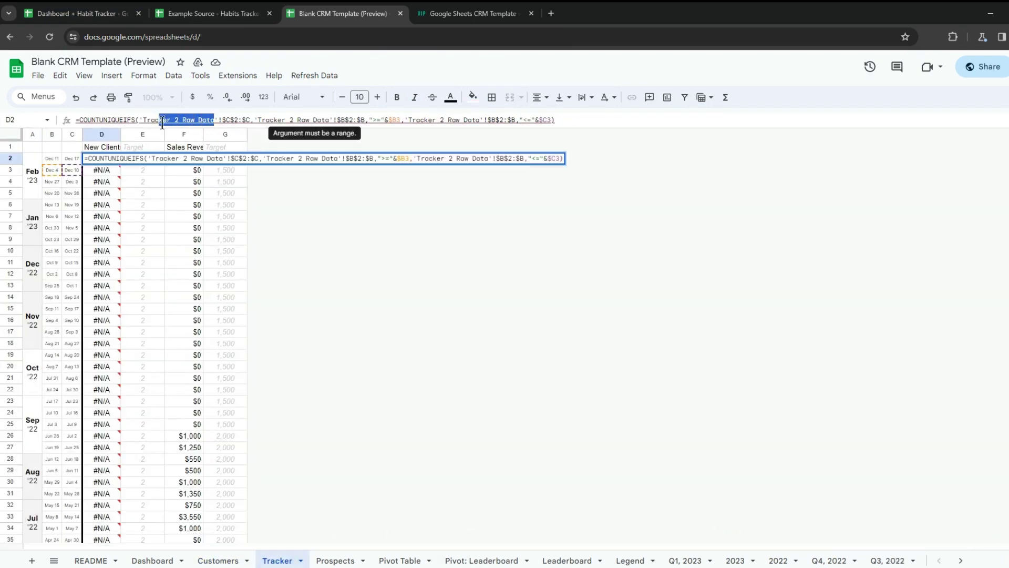
pyautogui.click(190, 159)
pyautogui.click(168, 120)
pyautogui.doubleClick(167, 120)
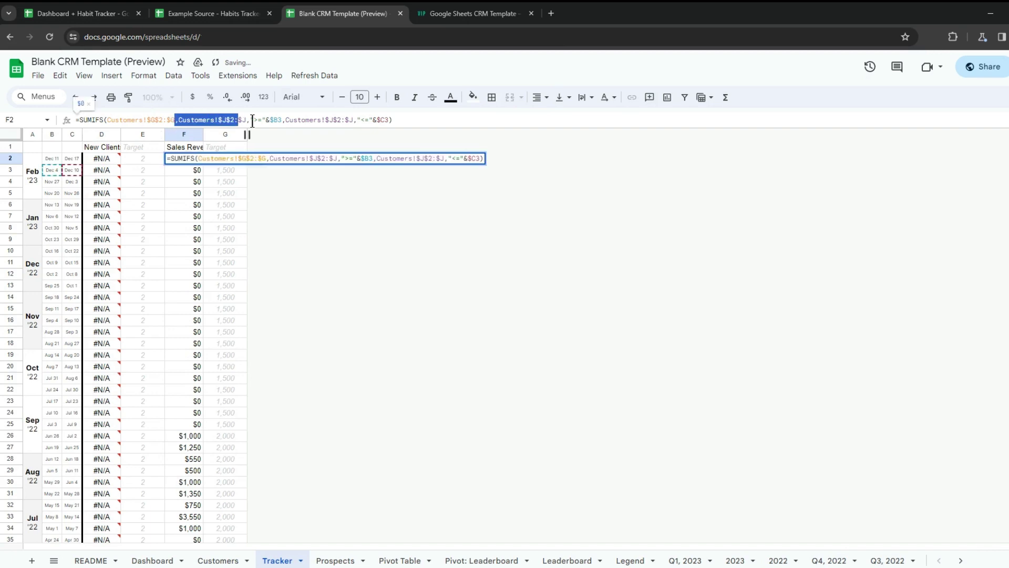
pyautogui.press('Escape')
pyautogui.click(101, 159)
# - Make D2 count unique Customers!$K$2:$K by $J, fill to D61, and reopen Dashboard + Habit Tracker
pyautogui.click(249, 119)
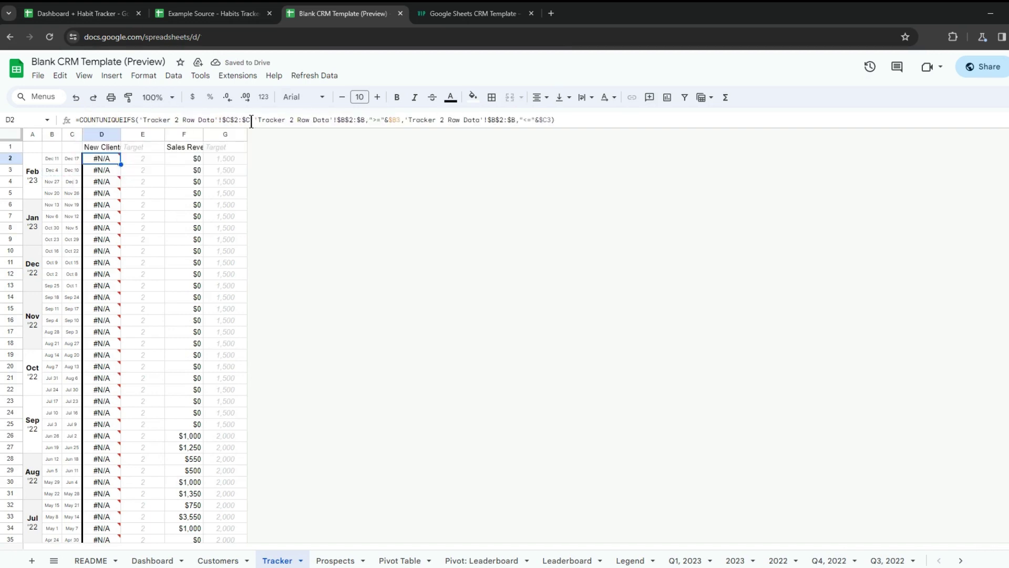
pyautogui.moveTo(251, 120); pyautogui.dragTo(554, 120)
pyautogui.write('Customers!$J$2:$J,">="&$B3,Customers!$J$2:$J,"<="&$C3)')
pyautogui.moveTo(213, 120); pyautogui.dragTo(142, 120)
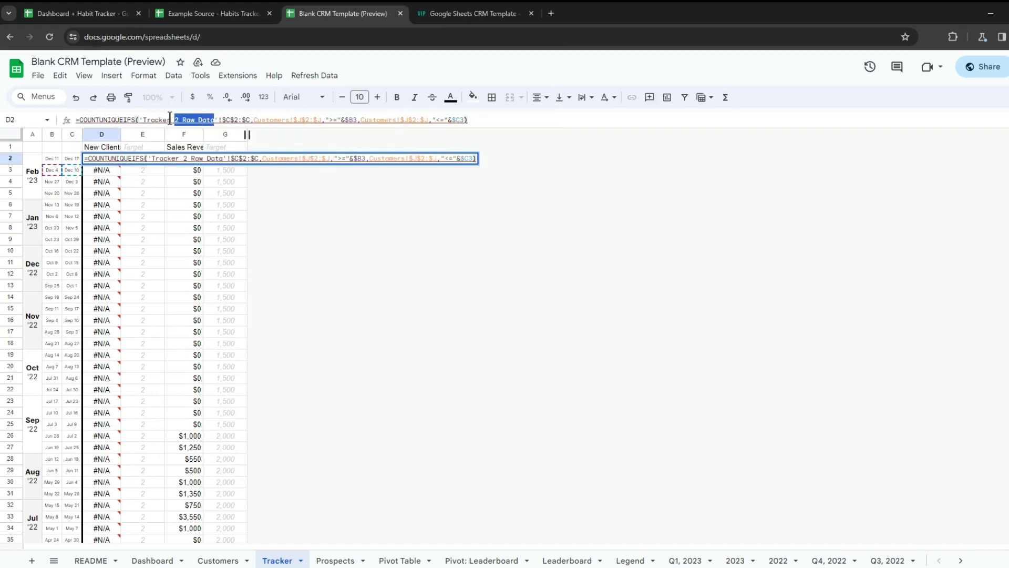
pyautogui.write('Customers')
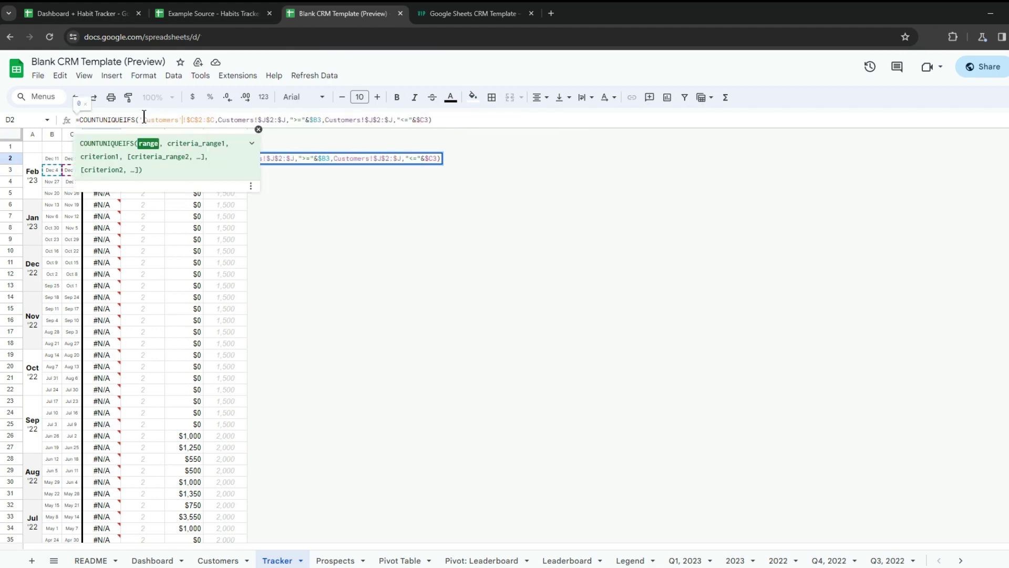
pyautogui.press('BackSpace')
pyautogui.write('K')
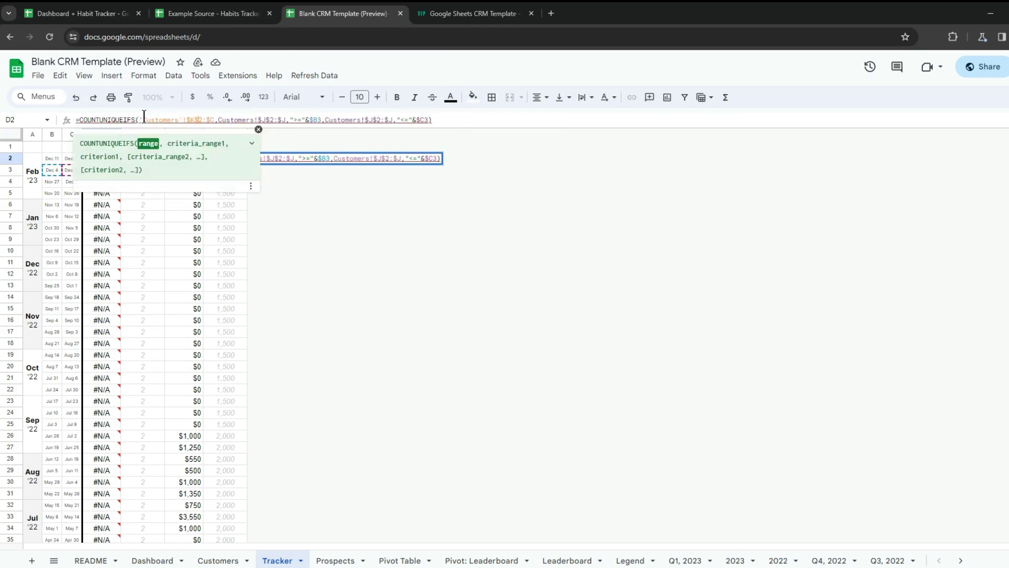
pyautogui.press('Return')
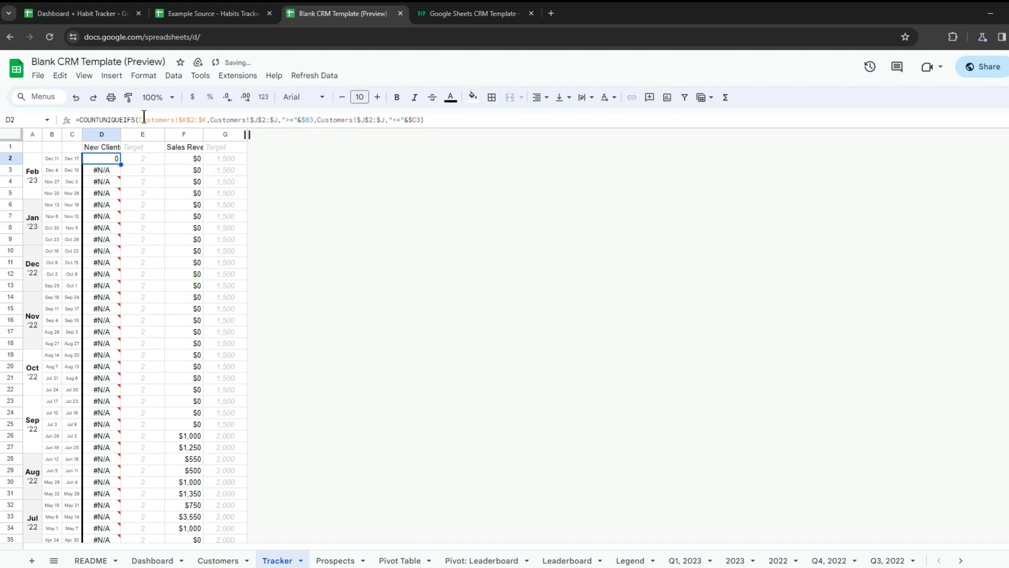
pyautogui.hotkey('ctrl', 'v')
pyautogui.scroll(5, 184, 283)
pyautogui.click(101, 146)
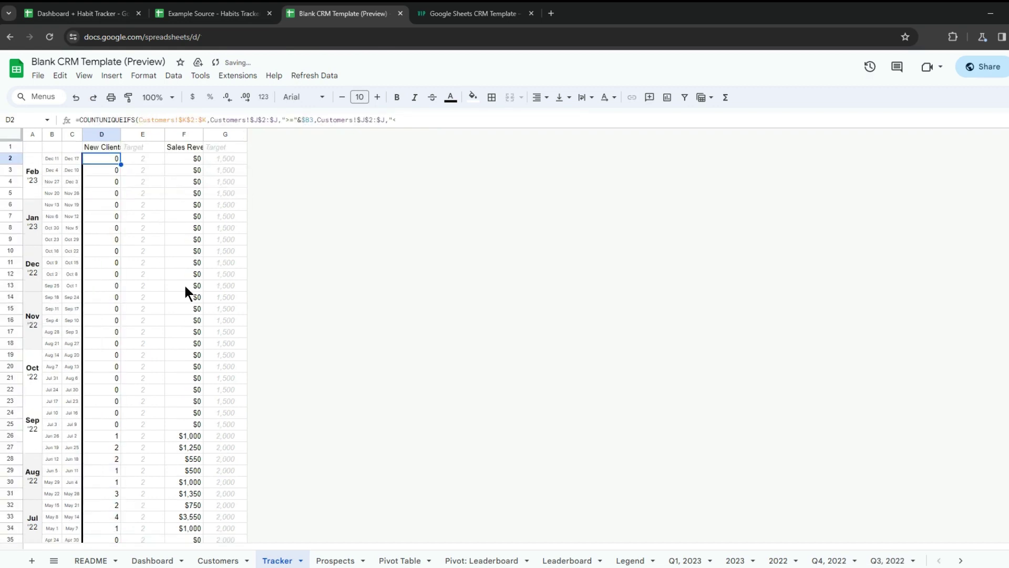
pyautogui.scroll(-3, 192, 322)
pyautogui.scroll(-4, 190, 322)
pyautogui.click(379, 37)
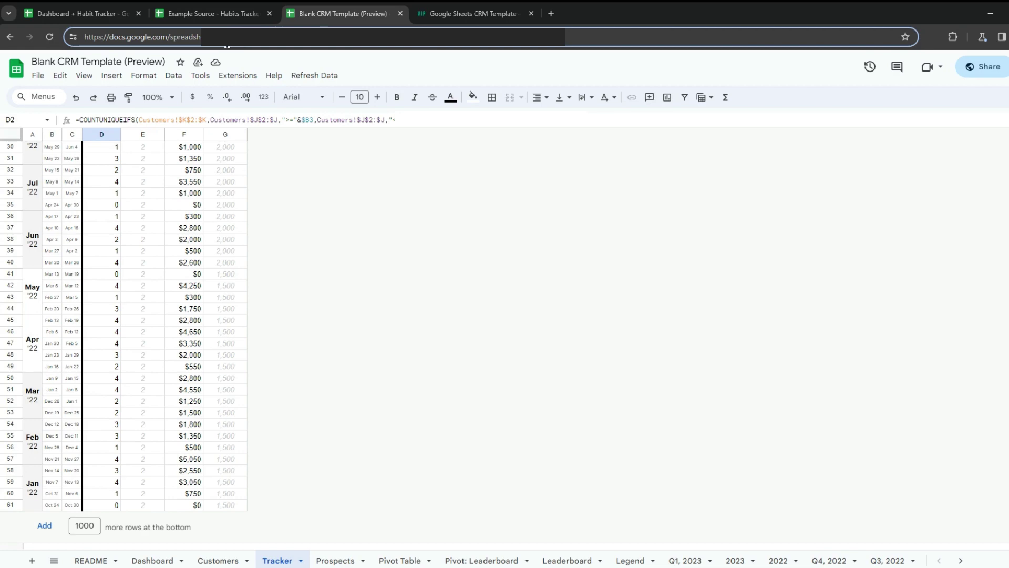
pyautogui.hotkey('ctrl', 'shift', 'Tab')
pyautogui.hotkey('ctrl', 'shift', 'Tab')
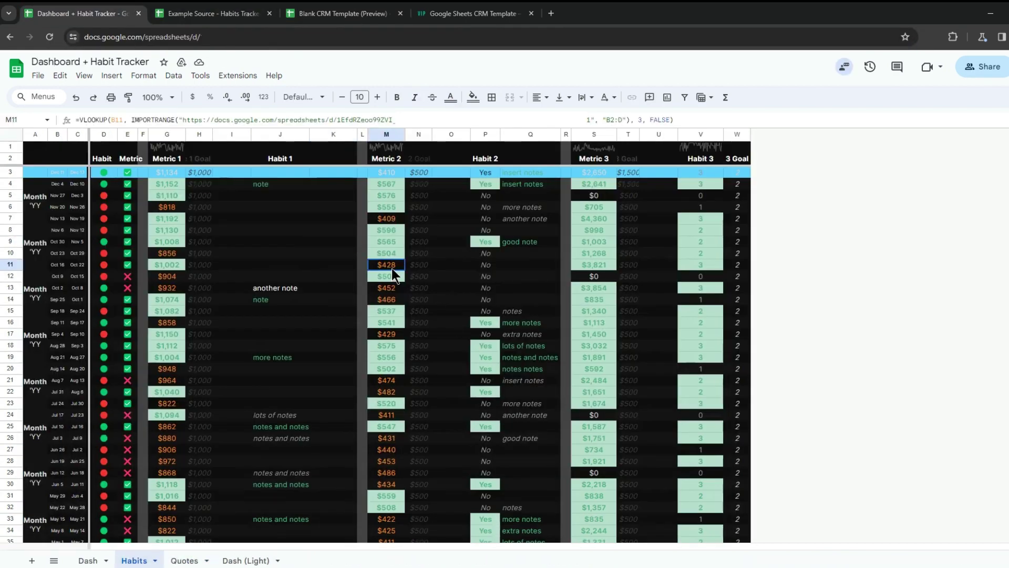
# - Replace M3's spreadsheet ID with the CRM template's and prefix the range with Trackers!
pyautogui.click(391, 174)
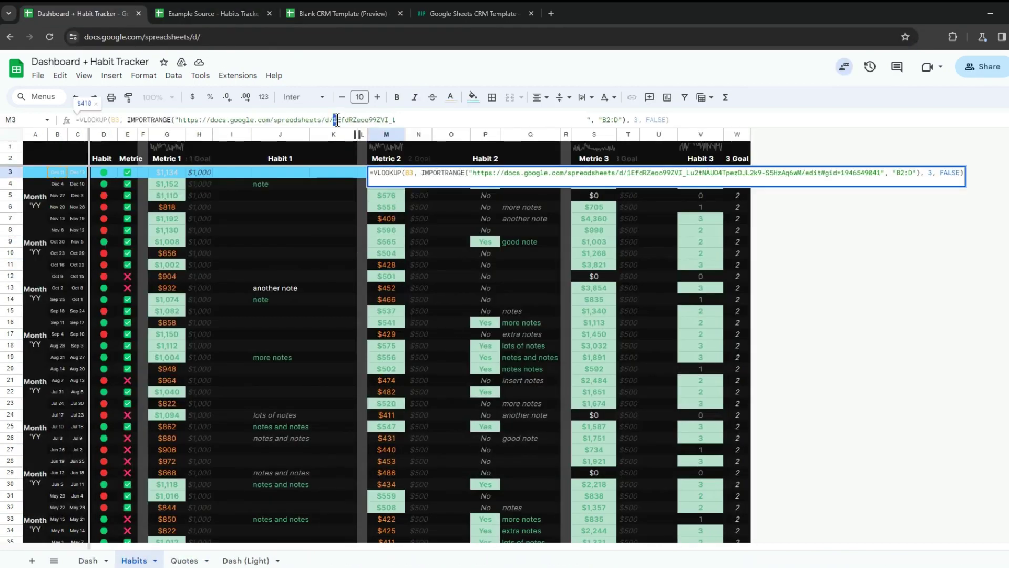
pyautogui.moveTo(335, 119); pyautogui.dragTo(392, 119)
pyautogui.hotkey('ctrl', 'v')
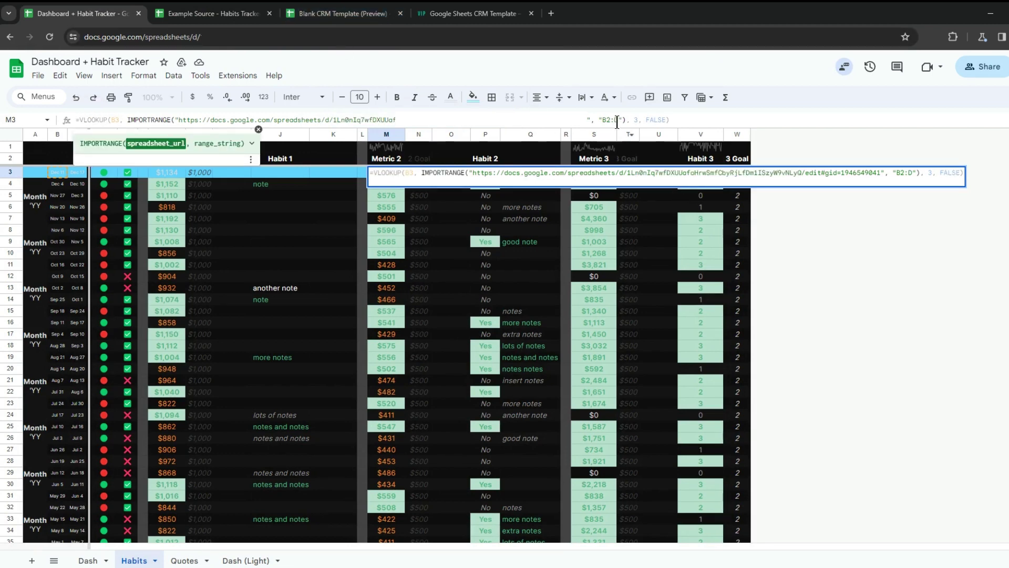
pyautogui.click(331, 13)
pyautogui.scroll(5, 119, 414)
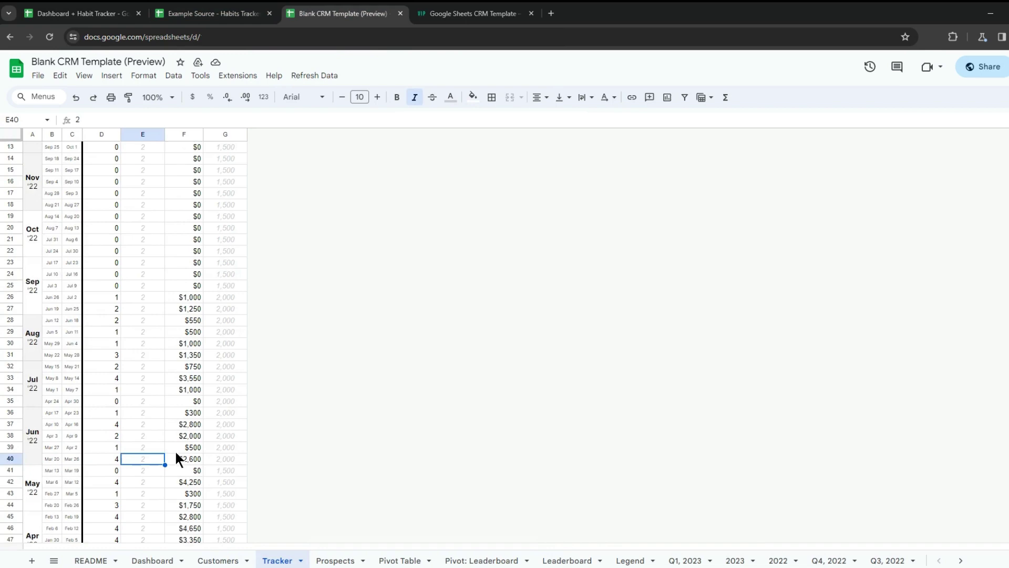
pyautogui.scroll(5, 155, 434)
pyautogui.click(102, 158)
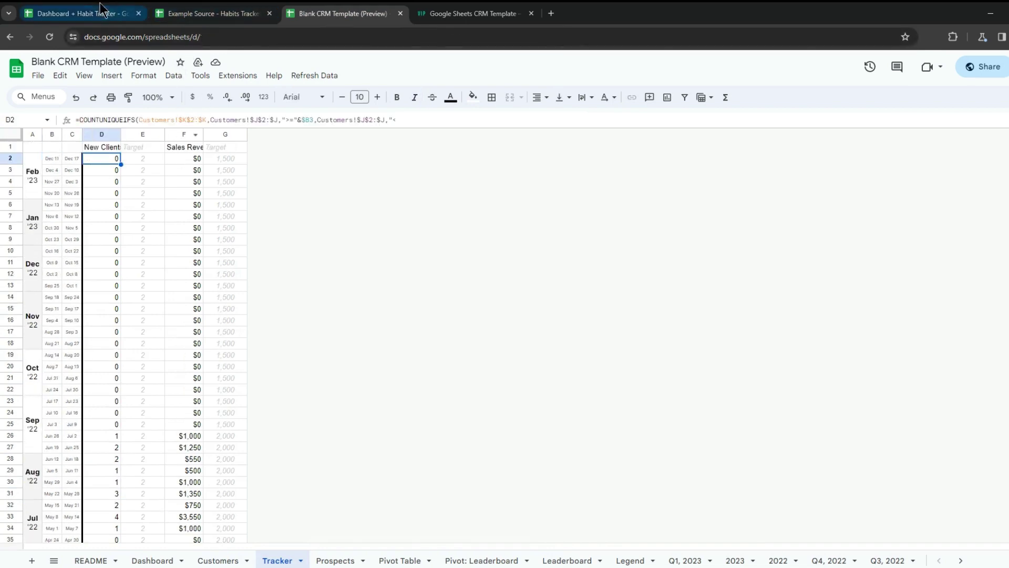
pyautogui.click(79, 14)
pyautogui.click(618, 119)
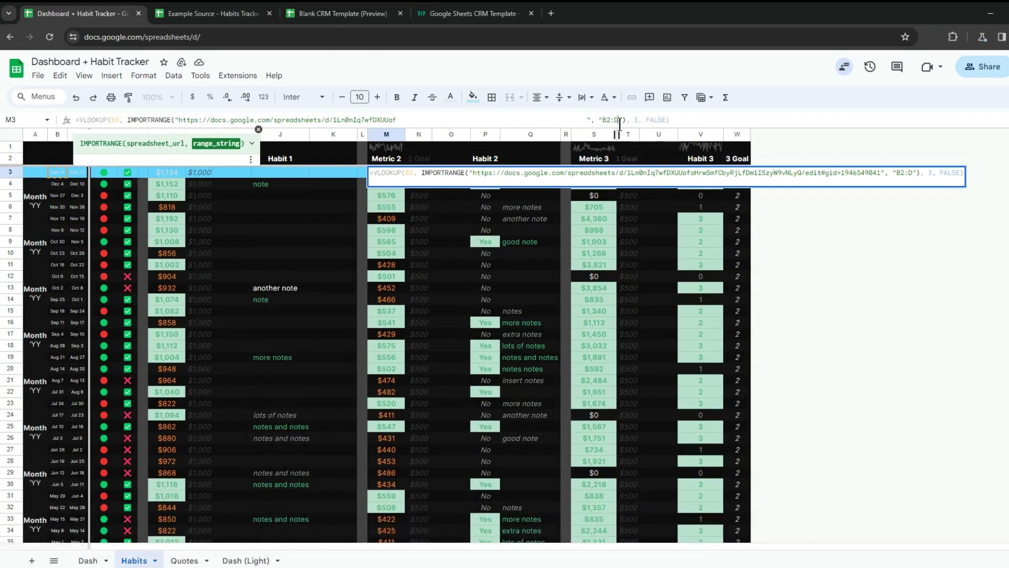
pyautogui.write('Trackers!')
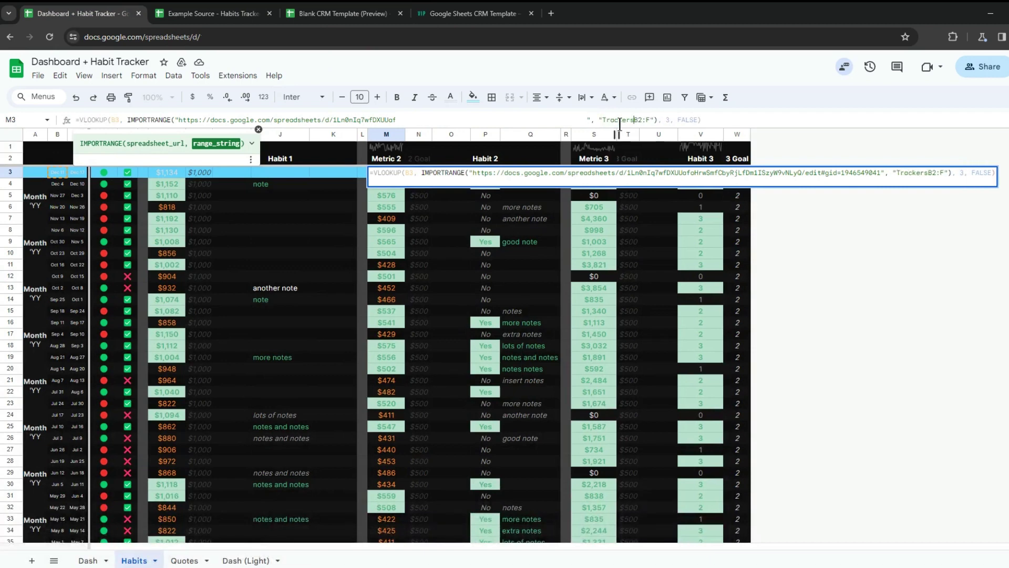
pyautogui.press('Return')
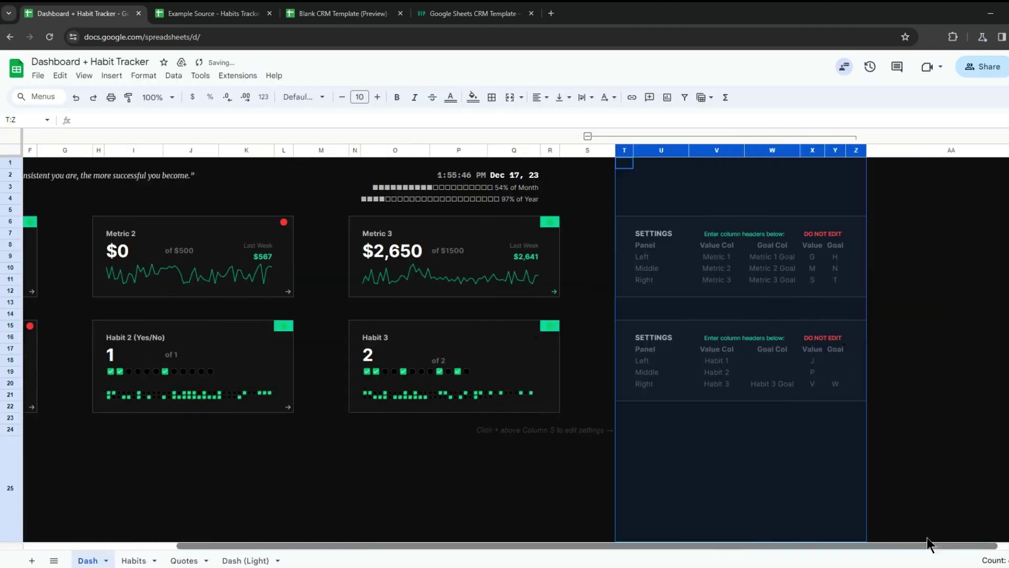
# - Inspect the Dash sheet's Metric panel Value Col and Goal Col settings, then return to Habits
pyautogui.click(823, 417)
pyautogui.moveTo(716, 256); pyautogui.dragTo(772, 282)
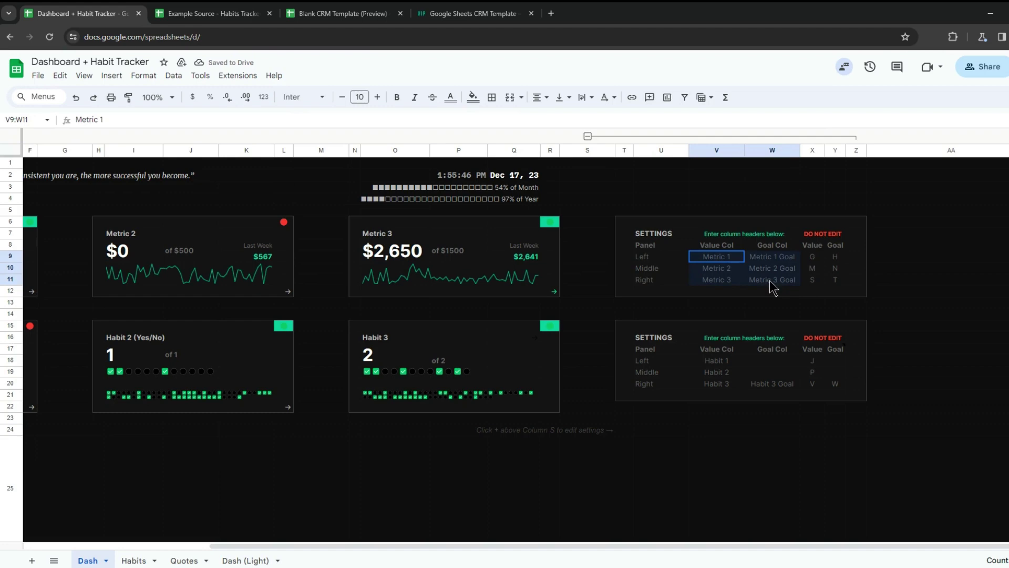
pyautogui.click(771, 245)
pyautogui.click(716, 245)
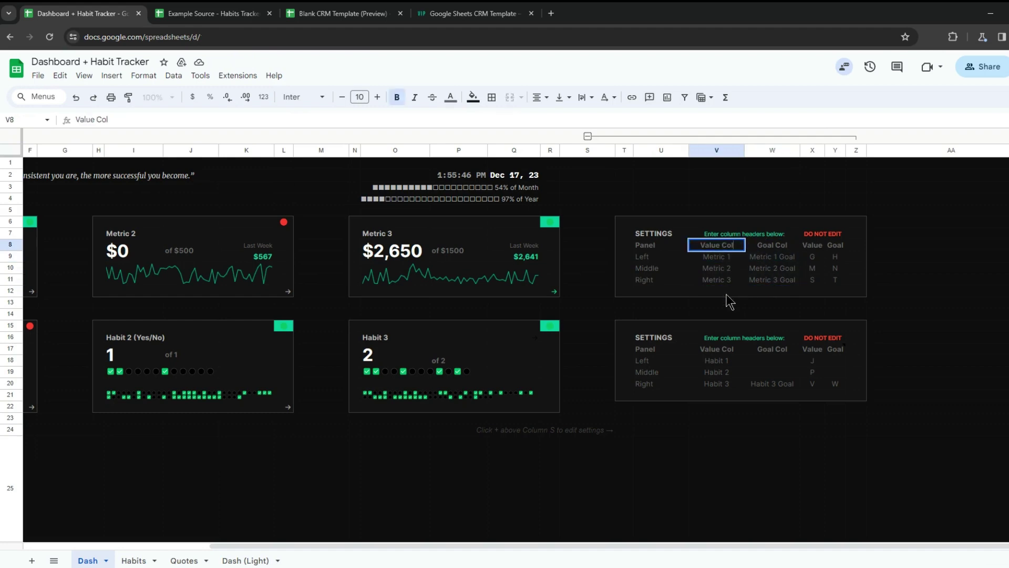
pyautogui.click(716, 292)
pyautogui.click(134, 560)
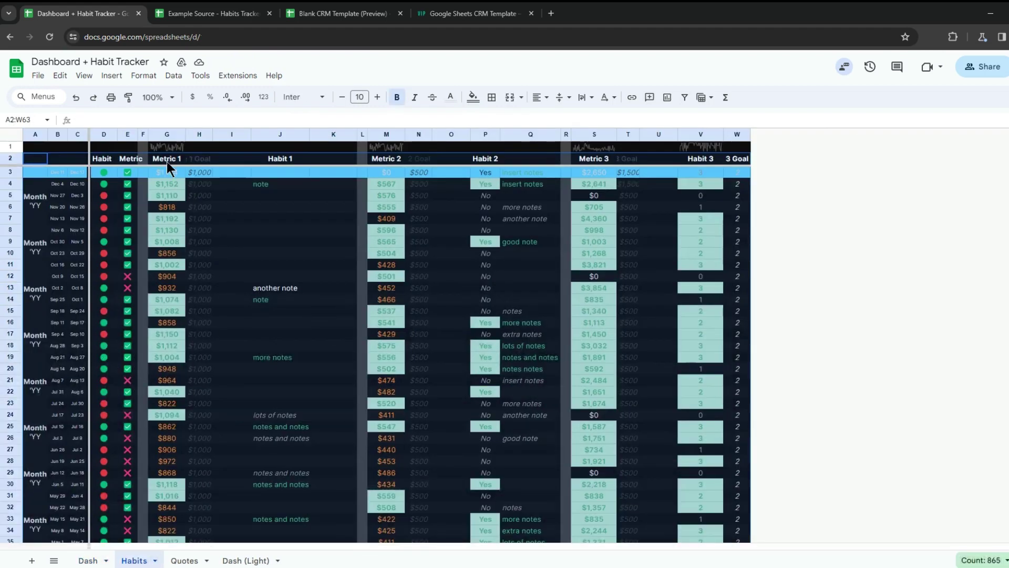
# - Inspect the Habit status formula in D3 and the Metric status formula in E6 without changing them
pyautogui.click(166, 162)
pyautogui.click(230, 219)
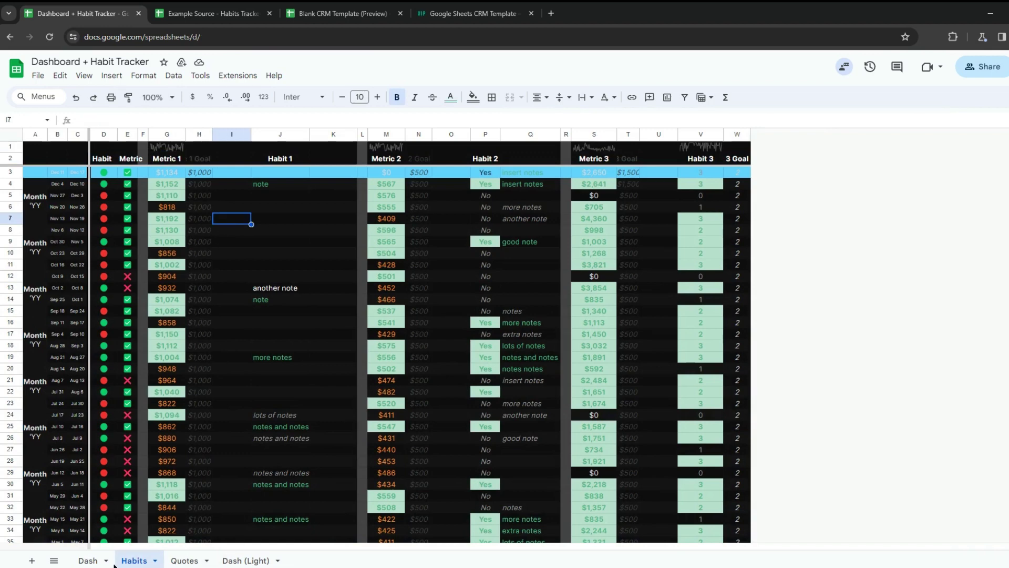
pyautogui.click(103, 172)
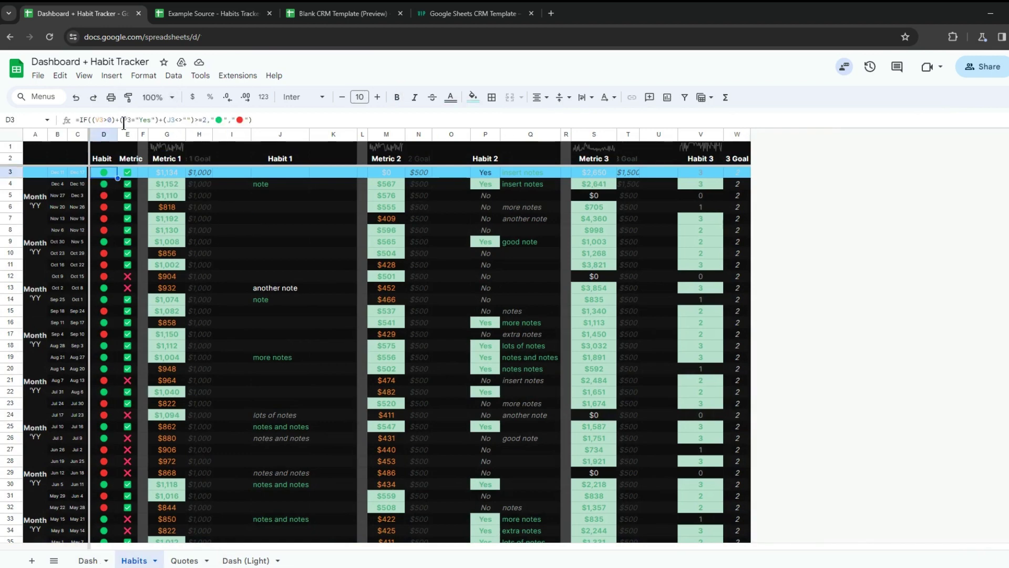
pyautogui.click(189, 120)
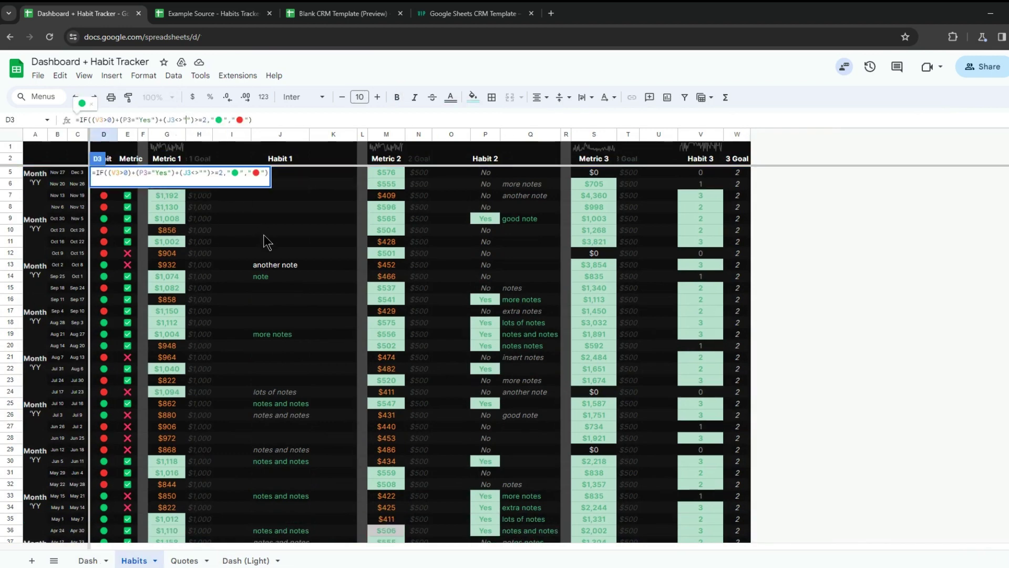
pyautogui.press('Return')
pyautogui.scroll(-1, 289, 300)
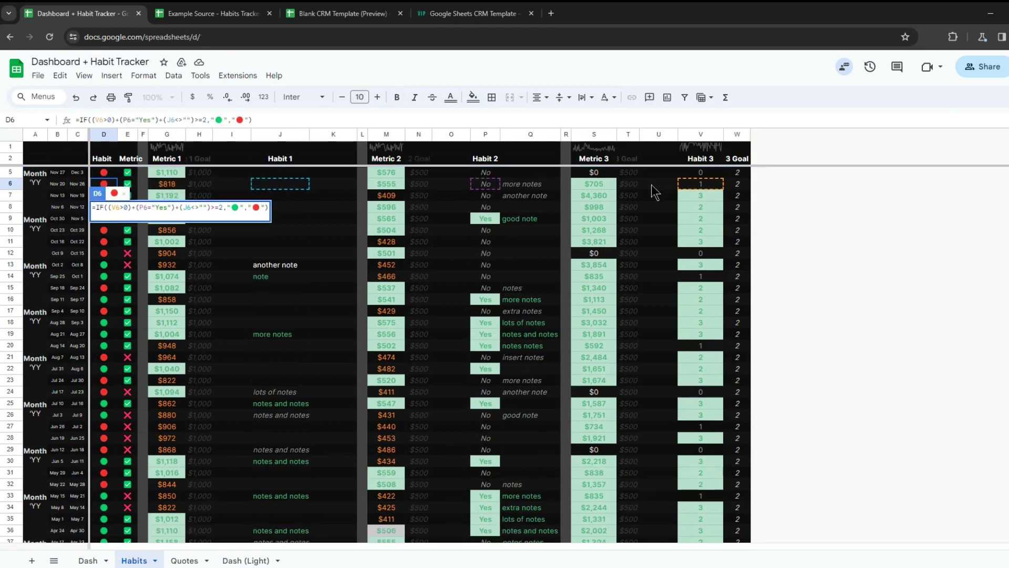
pyautogui.press('Tab')
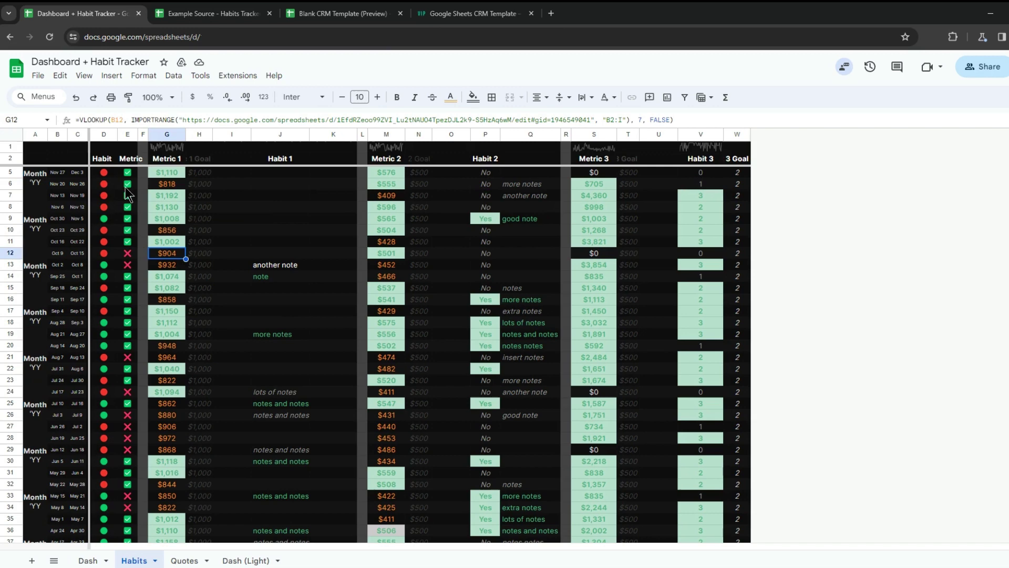
pyautogui.click(156, 119)
pyautogui.scroll(1, 407, 266)
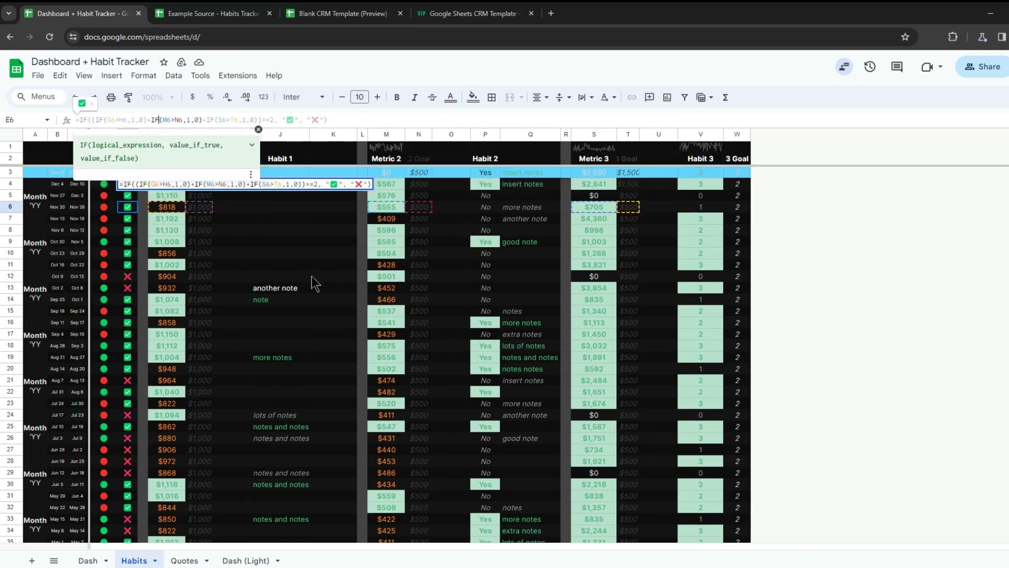
pyautogui.click(282, 278)
pyautogui.scroll(-1, 196, 329)
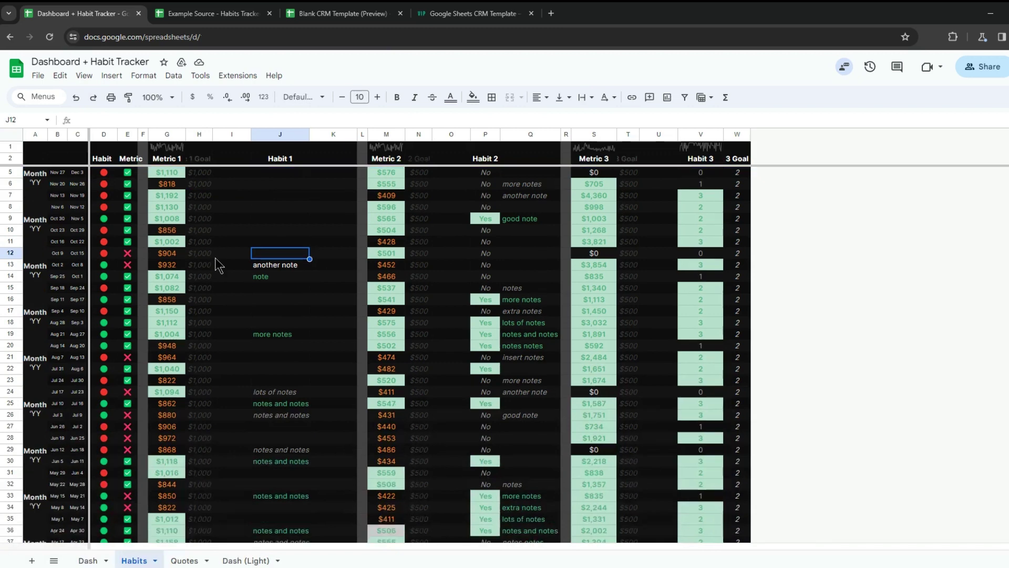
pyautogui.scroll(1, 197, 329)
# - Collapse the Dash sheet's settings column group, accepting the protected-range warning
pyautogui.click(86, 560)
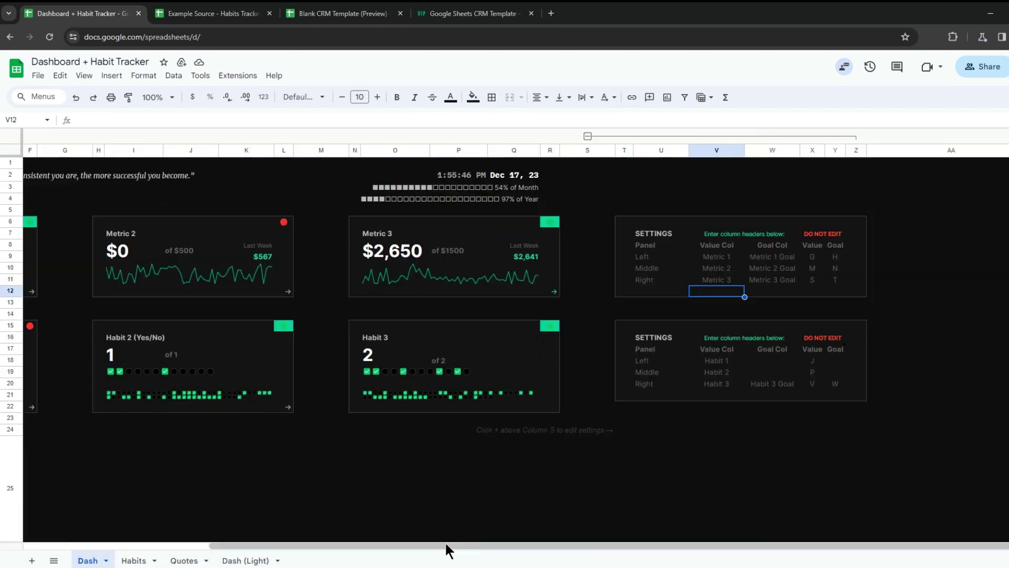
pyautogui.click(588, 136)
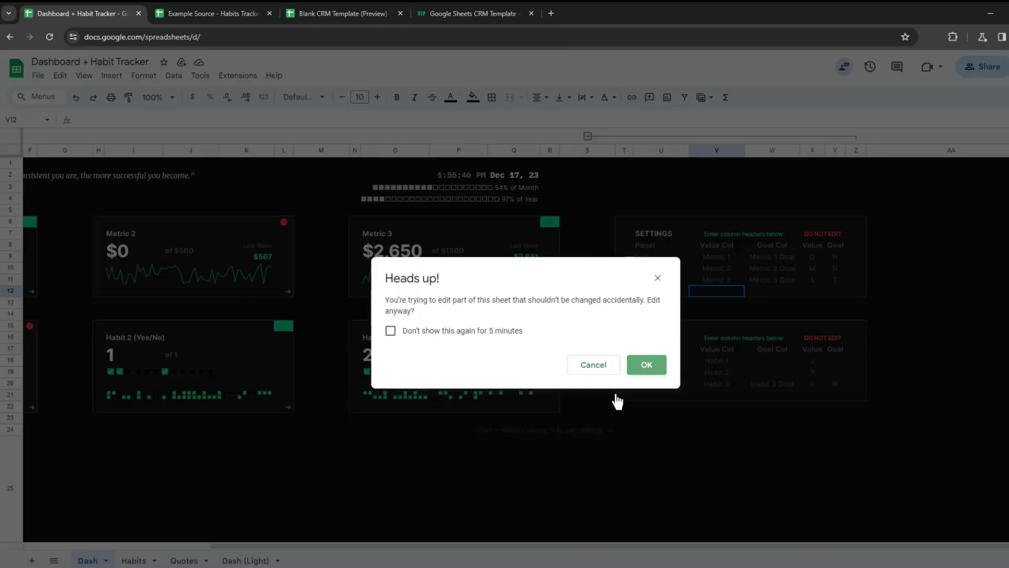
pyautogui.click(647, 365)
# - Check the Metric 2 sparkline on the Dash (Light) sheet, then return to Habits
pyautogui.click(245, 560)
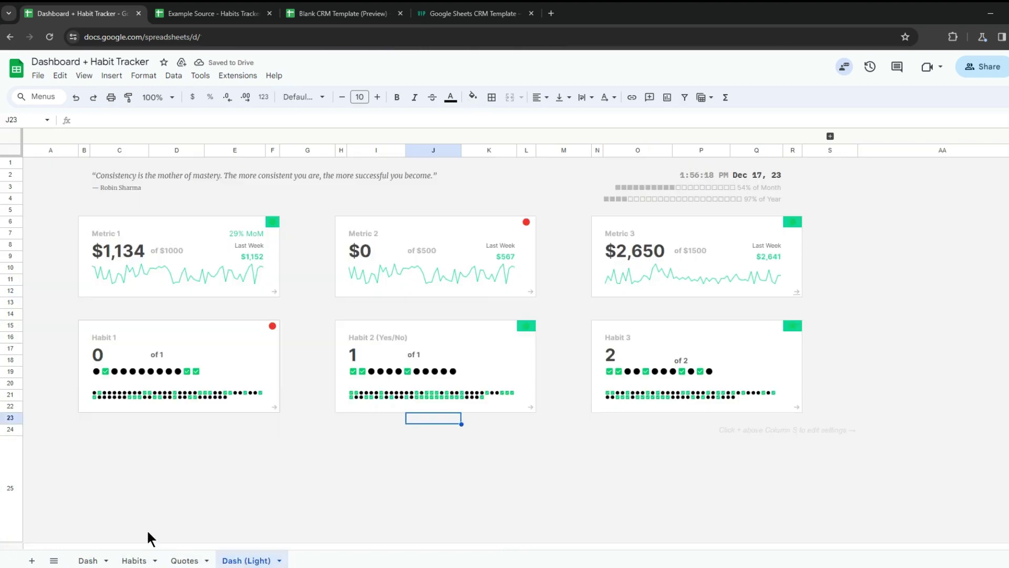
pyautogui.click(360, 275)
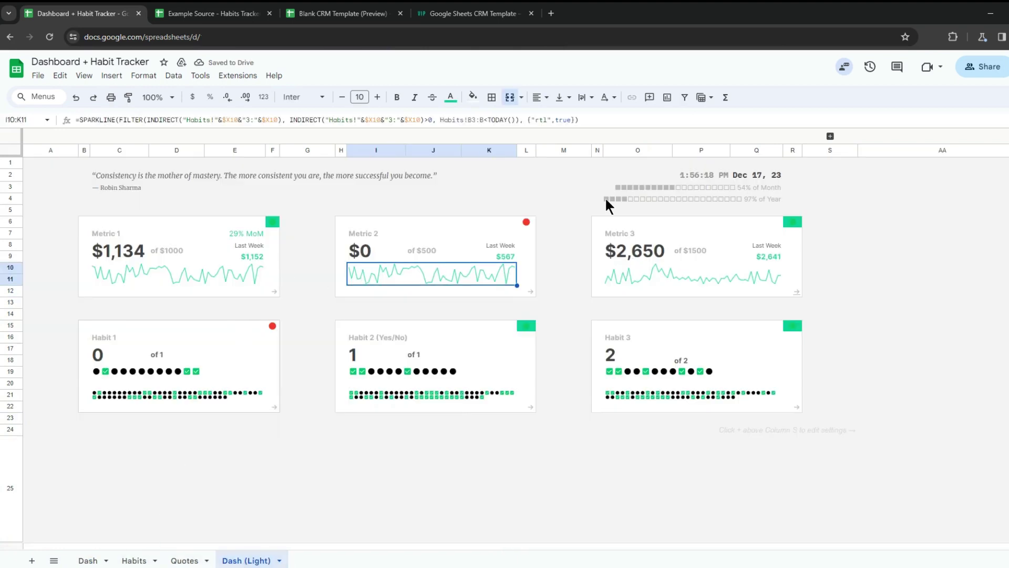
pyautogui.click(134, 562)
# - Insert four blank rows above rows 3–6 of the Habits log
pyautogui.moveTo(11, 171); pyautogui.dragTo(11, 206)
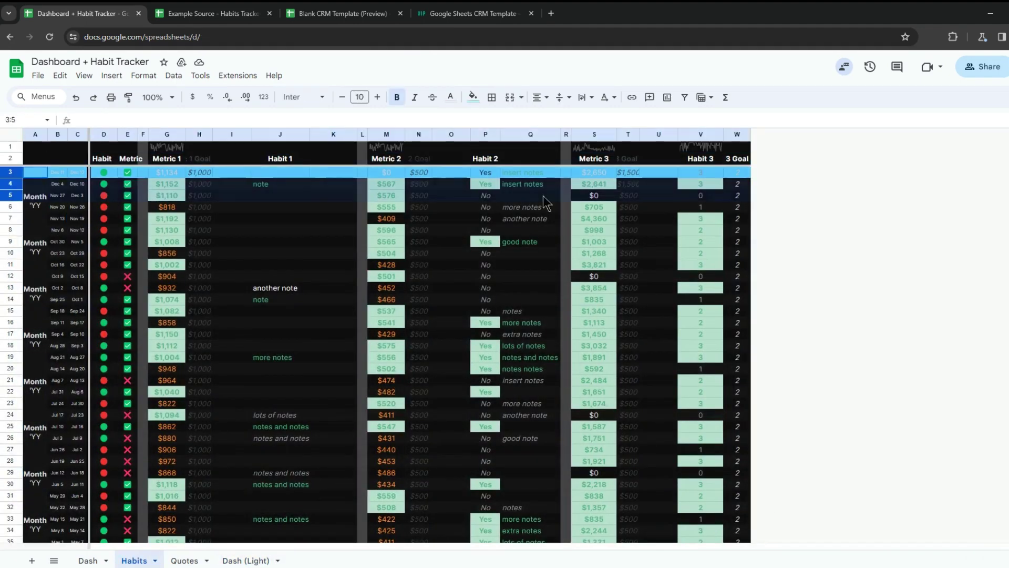
pyautogui.rightClick(11, 172)
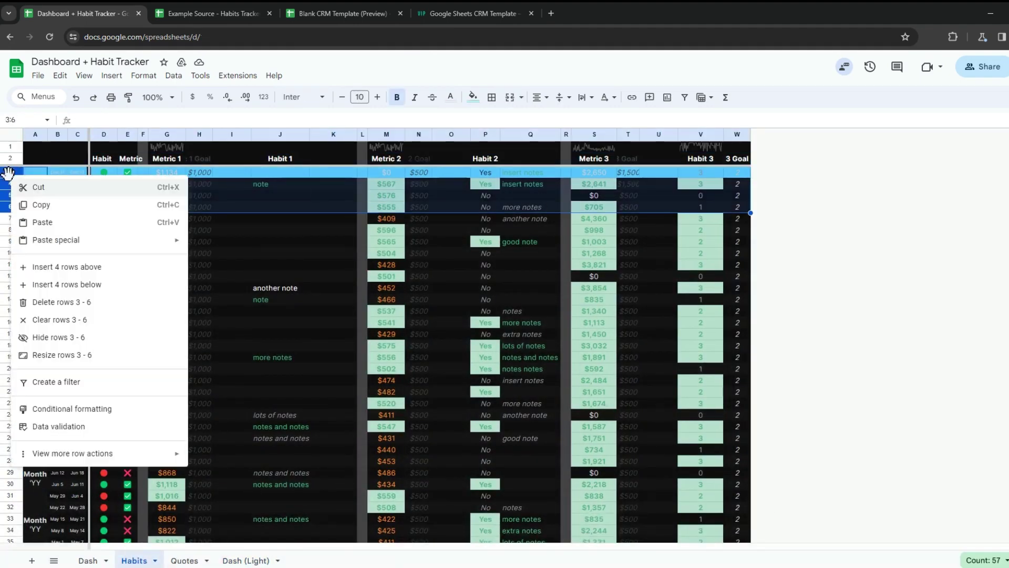
pyautogui.click(47, 268)
# - Try extending the B7:C13 week dates up into the new rows, then undo the fill
pyautogui.moveTo(58, 218)
pyautogui.mouseDown()
pyautogui.moveTo(82, 289)
pyautogui.moveTo(84, 172)
pyautogui.mouseUp()
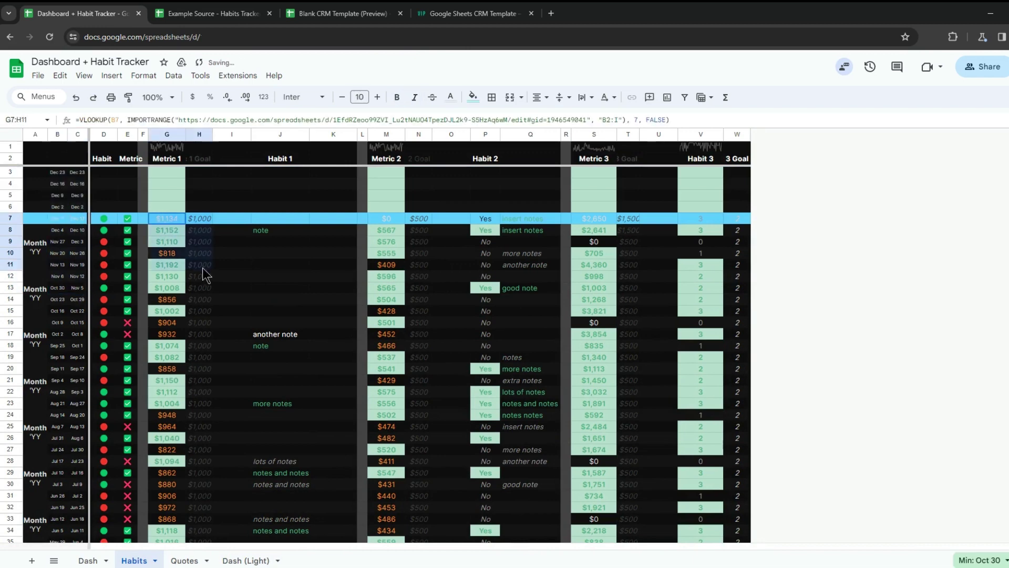
pyautogui.moveTo(166, 218)
pyautogui.mouseDown()
pyautogui.moveTo(199, 253)
pyautogui.moveTo(209, 172)
pyautogui.mouseUp()
pyautogui.hotkey('ctrl', 'z')
pyautogui.hotkey('ctrl', 'z')
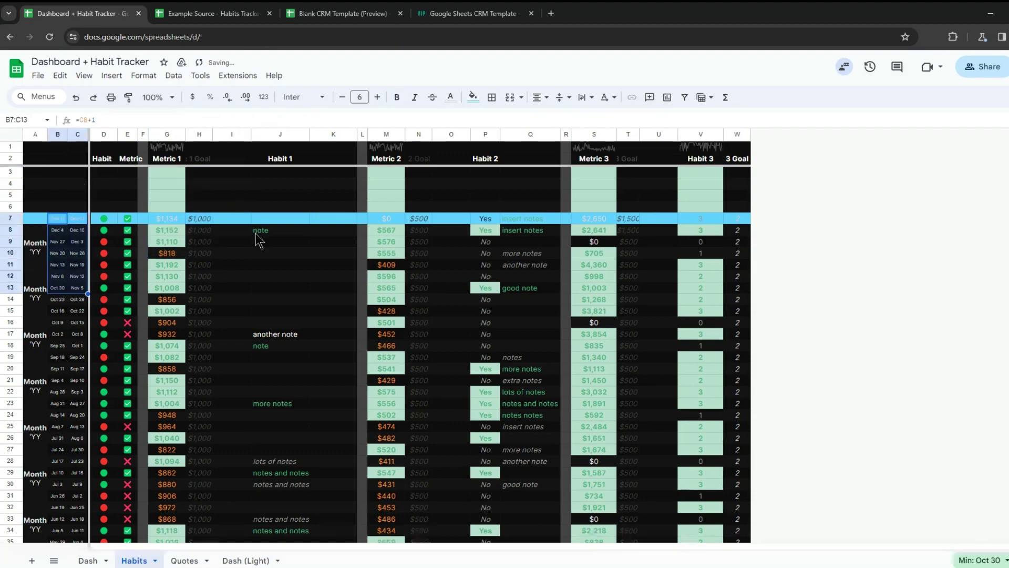
pyautogui.click(261, 251)
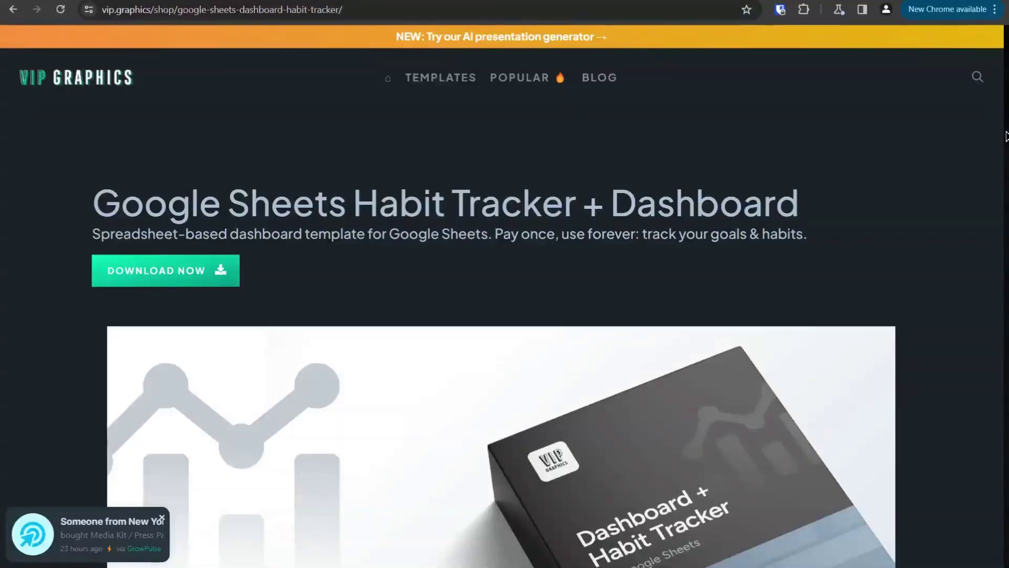
pyautogui.scroll(-5, 977, 162)
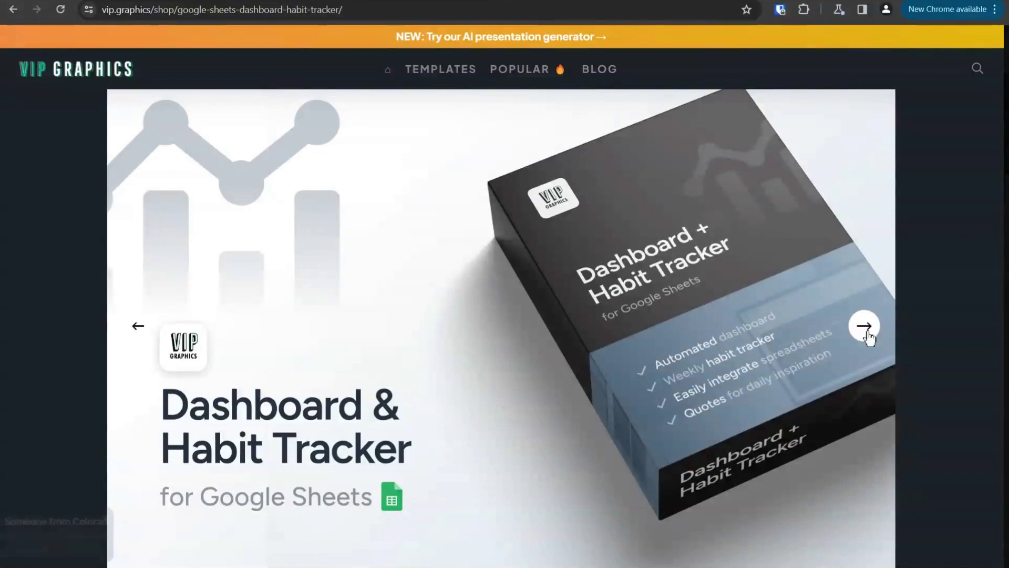
# - Advance the product image carousel twice to reach the light/dark mode slide
pyautogui.click(864, 326)
pyautogui.click(864, 325)
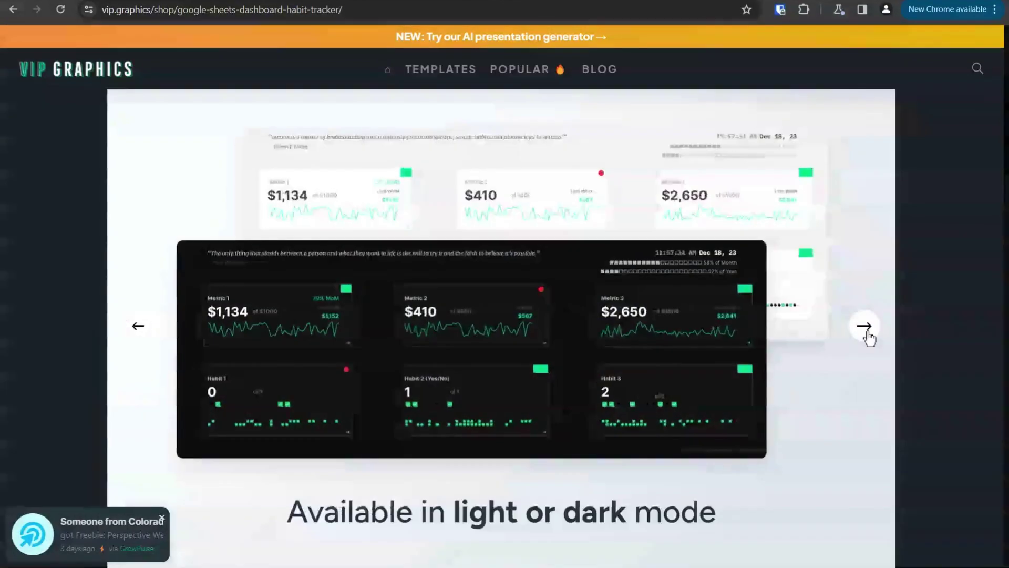